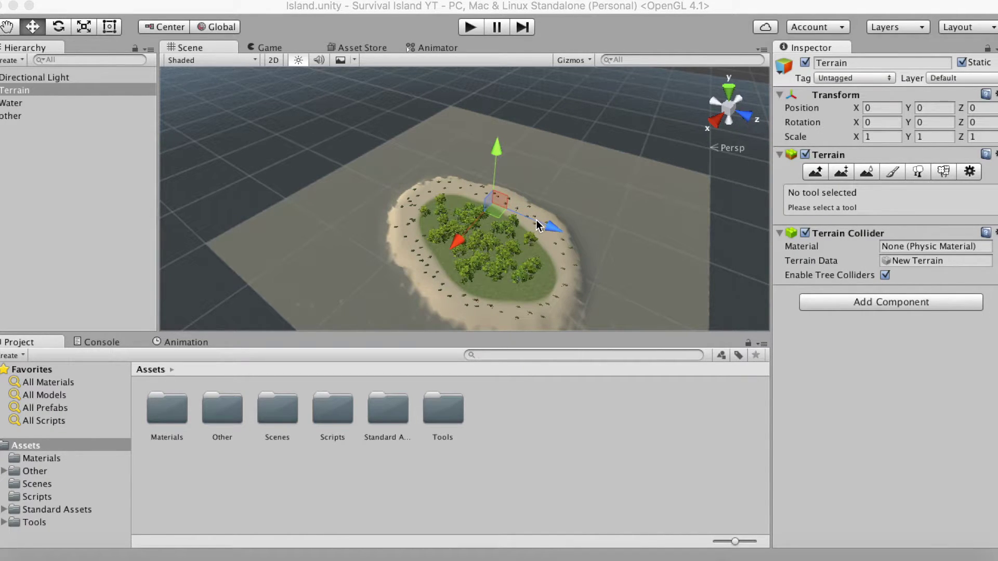
Zoom, pan and orbit the Scene view to inspect the island from several angles.
scroll(544, 208, up, 3)
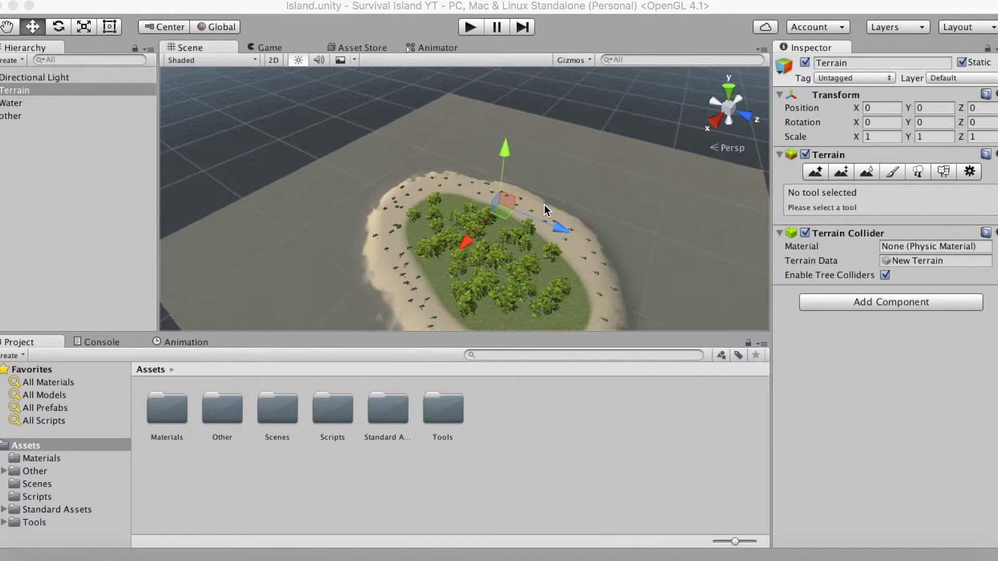
scroll(551, 211, down, 3)
middle_drag(551, 210, 502, 156)
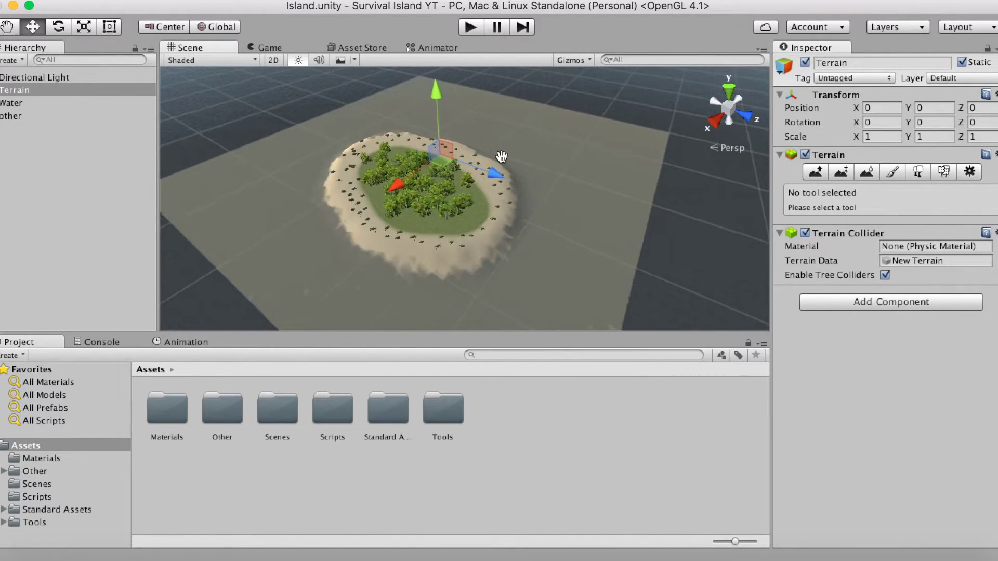
scroll(502, 156, up, 3)
middle_drag(384, 216, 528, 218)
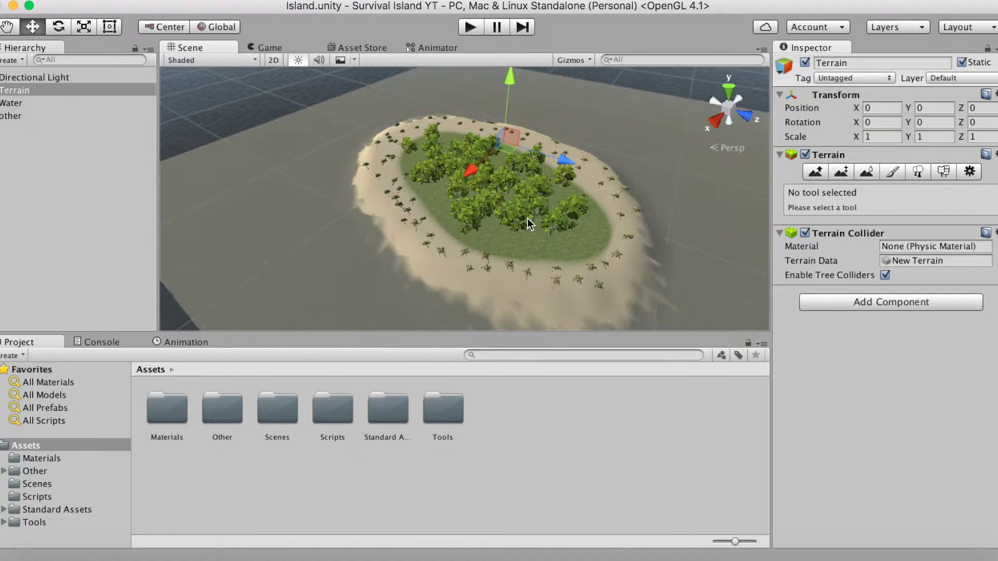
alt+drag(648, 169, 629, 190)
scroll(630, 187, down, 6)
middle_drag(629, 183, 593, 178)
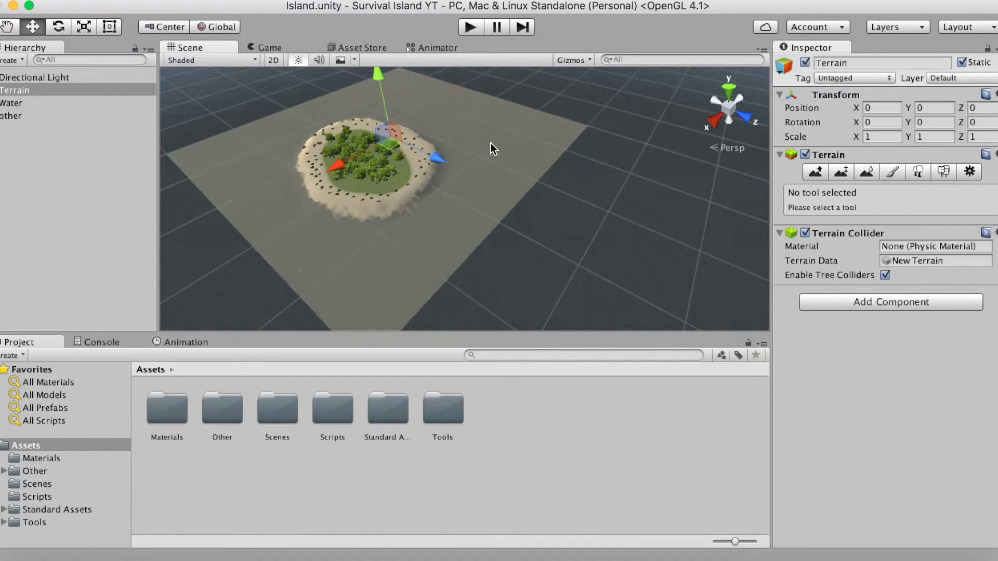
scroll(409, 156, up, 5)
middle_drag(355, 140, 433, 161)
scroll(442, 172, down, 3)
scroll(533, 170, down, 2)
scroll(533, 169, up, 2)
middle_drag(532, 168, 559, 144)
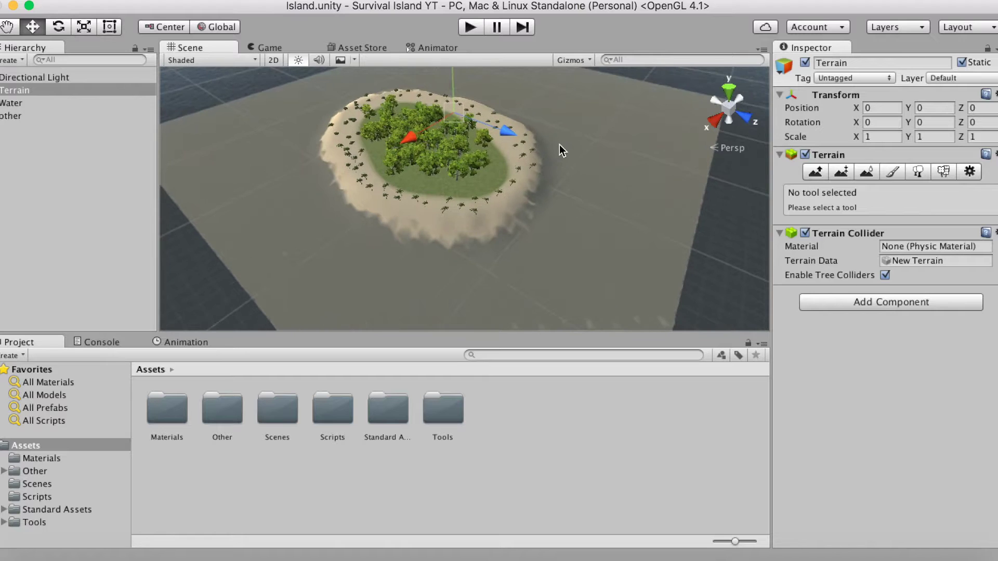
scroll(559, 145, up, 2)
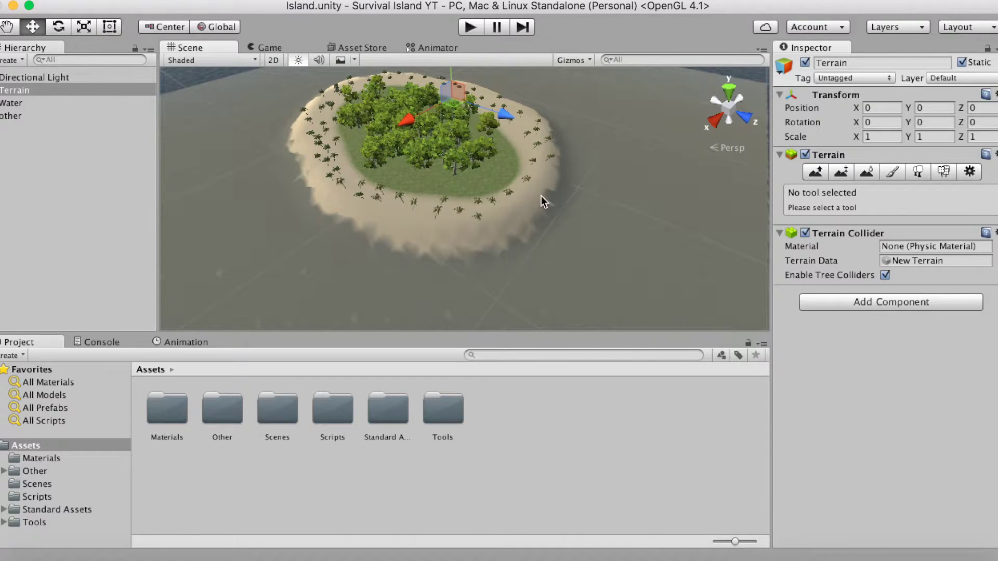
scroll(497, 189, down, 4)
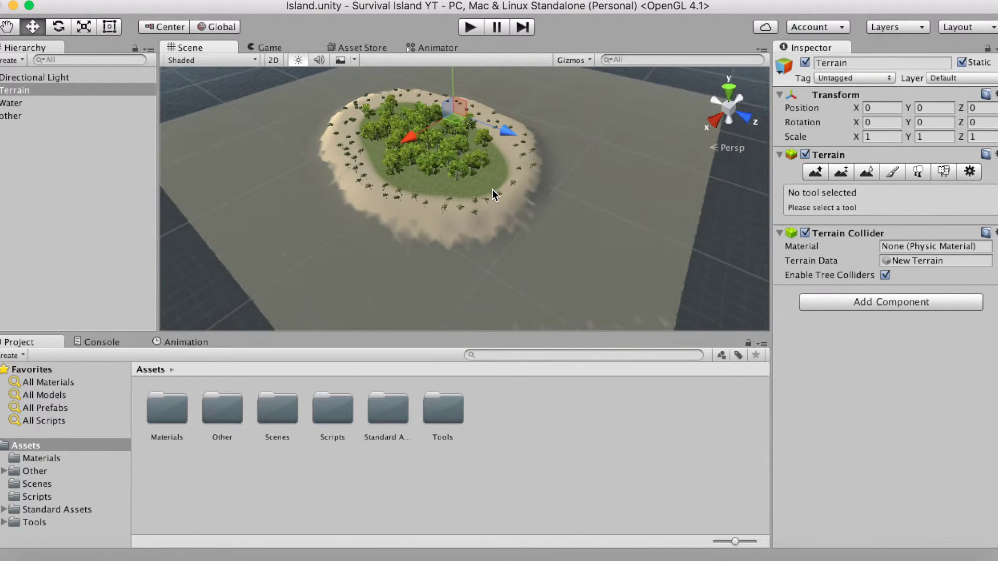
scroll(493, 192, up, 5)
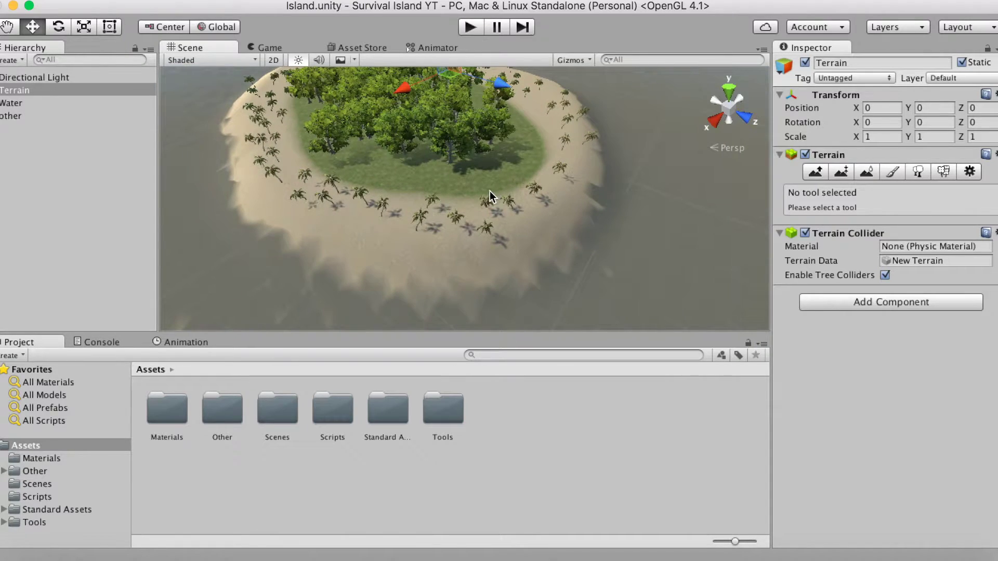
scroll(490, 194, up, 4)
Dock the Game view as its own panel to the right of the Scene view.
middle_drag(237, 94, 395, 187)
scroll(395, 187, down, 5)
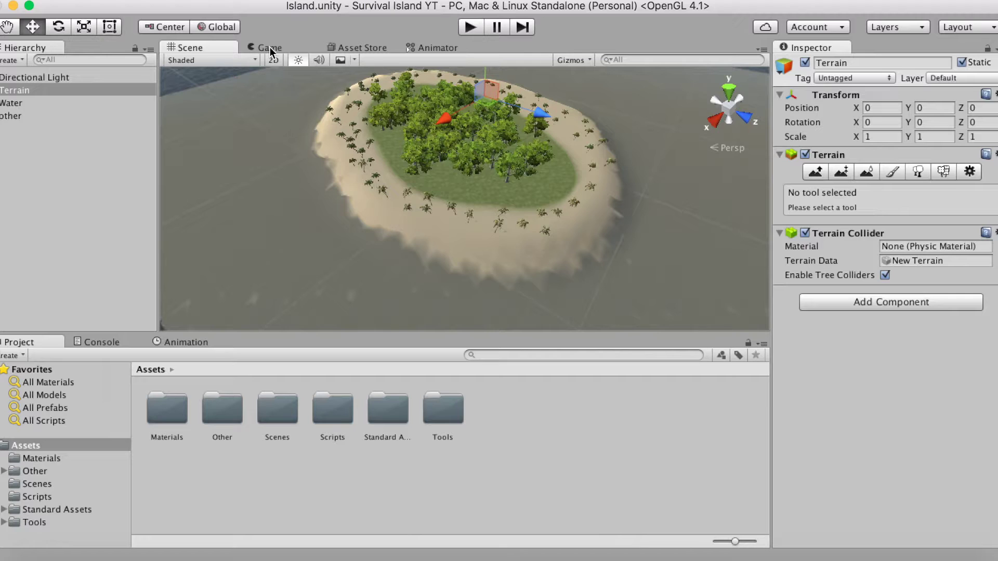
drag(261, 45, 622, 174)
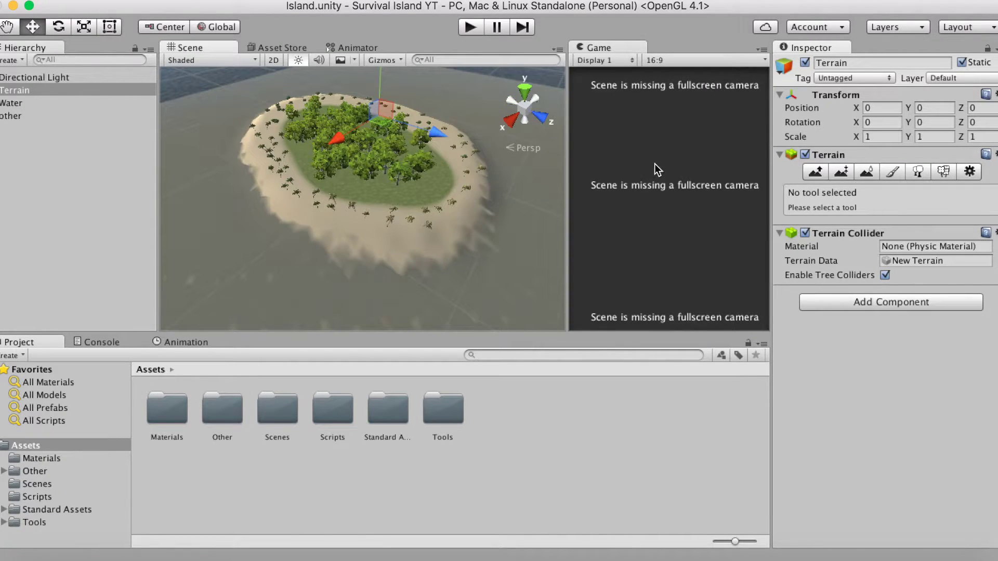
Create a new Camera object from the Hierarchy's create menu.
click(14, 136)
right_click(5, 145)
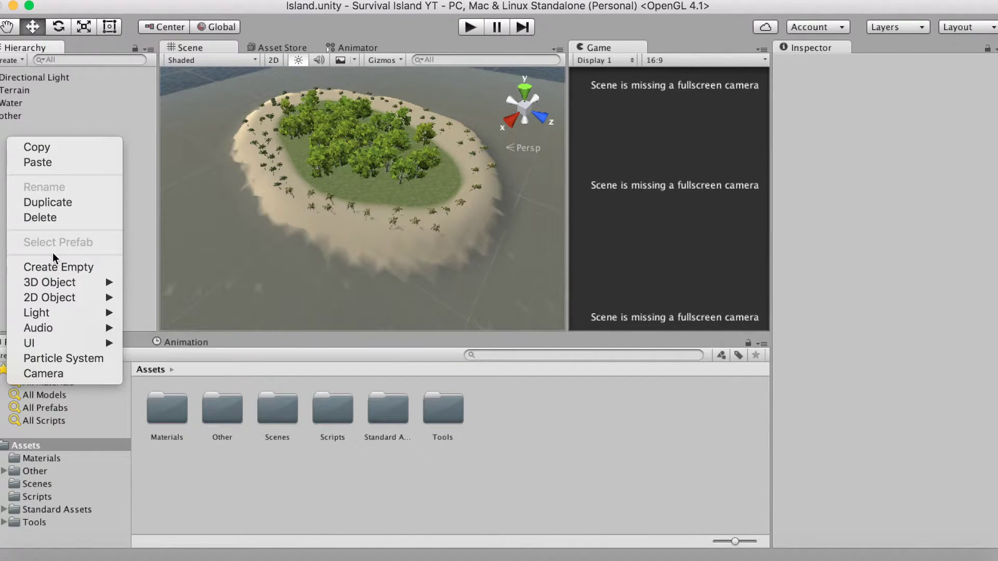
mouse_move(51, 344)
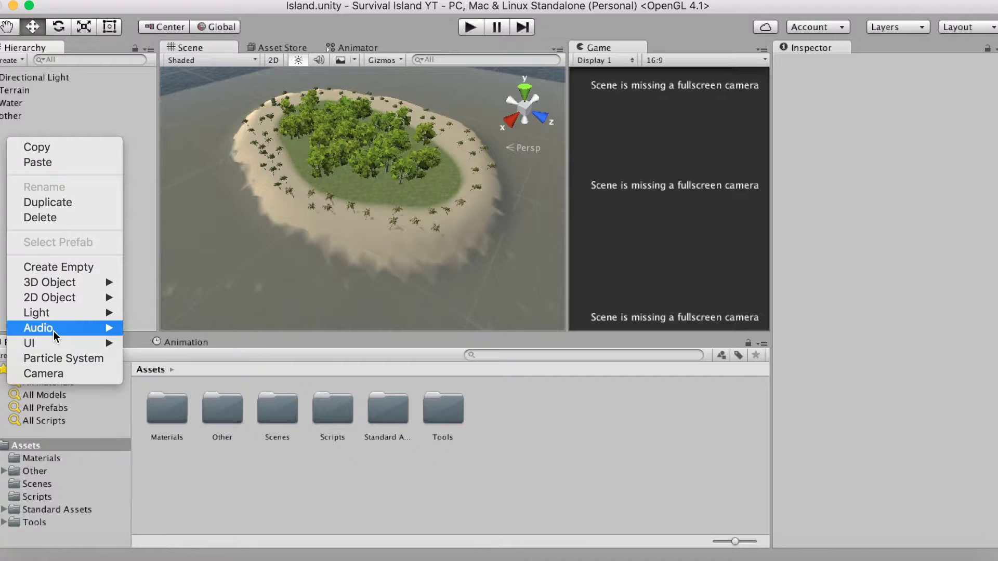
click(58, 373)
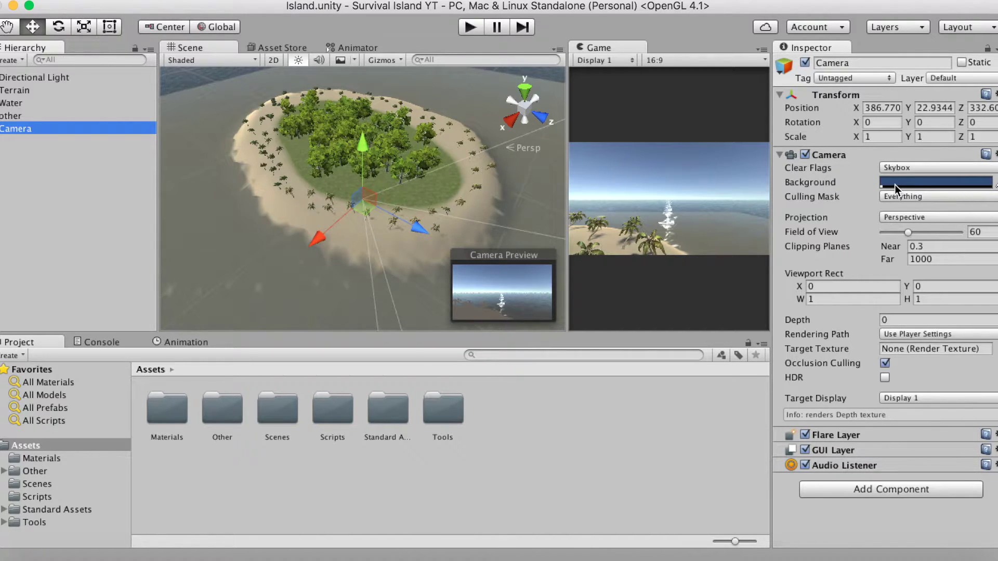
Frame the beach in the Scene view, pick the Rotate tool, and switch to Chrome.
scroll(410, 170, up, 4)
scroll(343, 209, up, 3)
middle_drag(307, 213, 356, 167)
scroll(357, 167, down, 5)
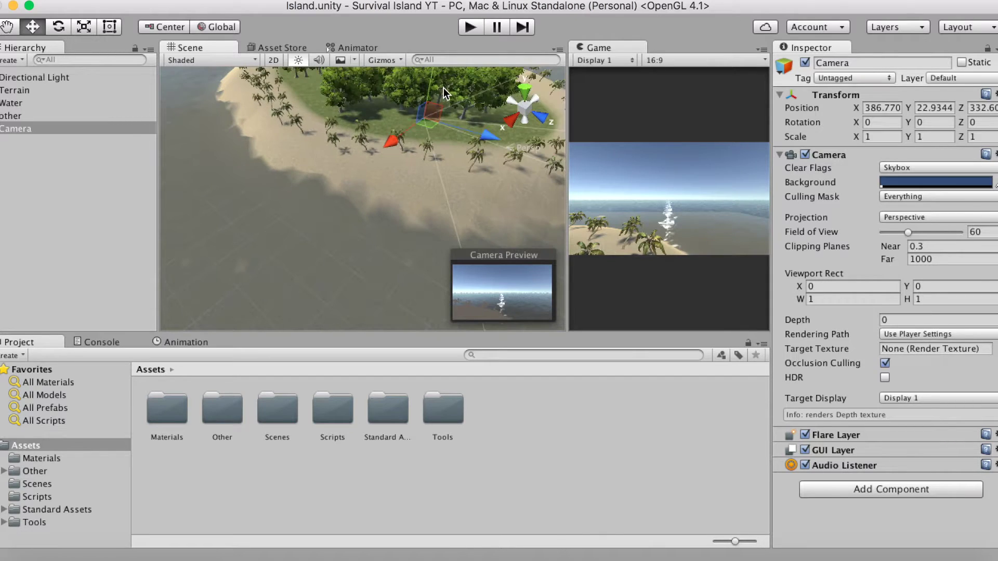
click(58, 27)
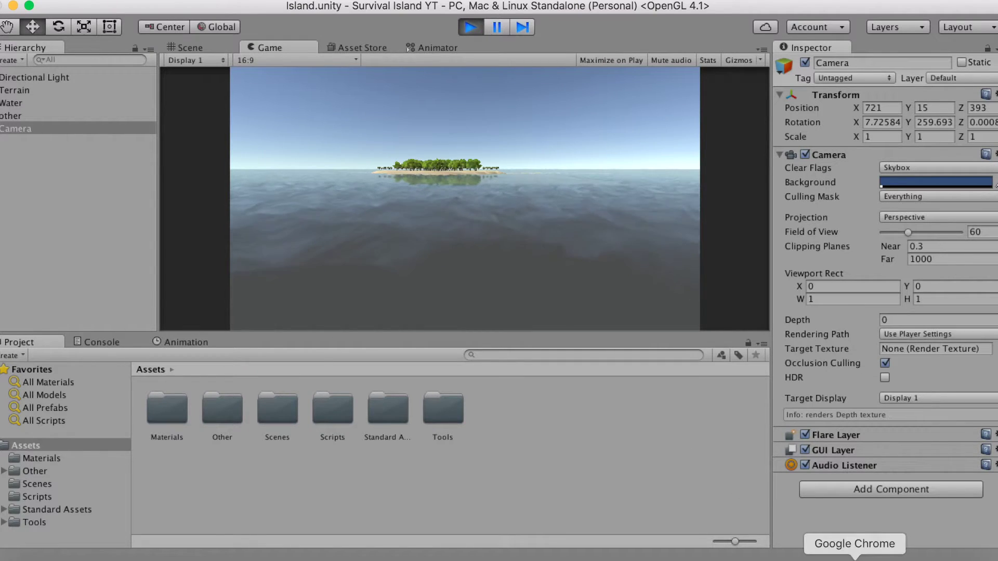
click(855, 557)
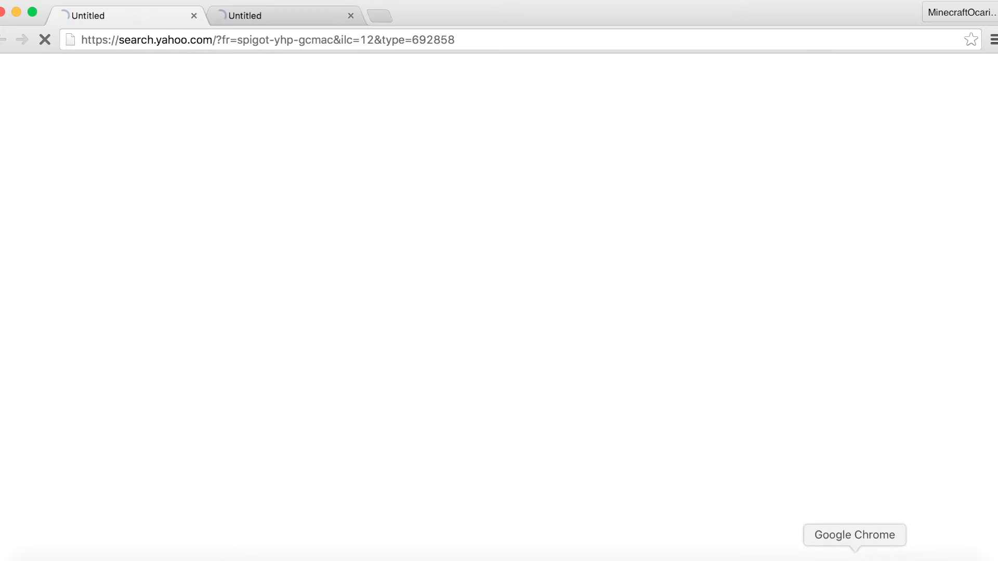
Close the leftover tab and search Google for 'fontsquirrel'.
click(194, 16)
click(154, 39)
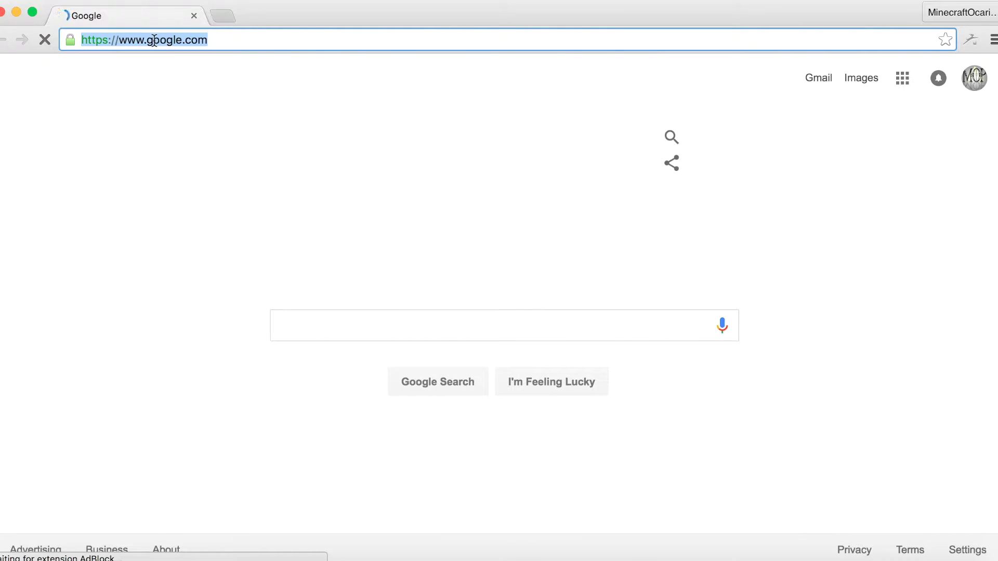
text(fonta)
key(BackSpace)
text(squirrl=)
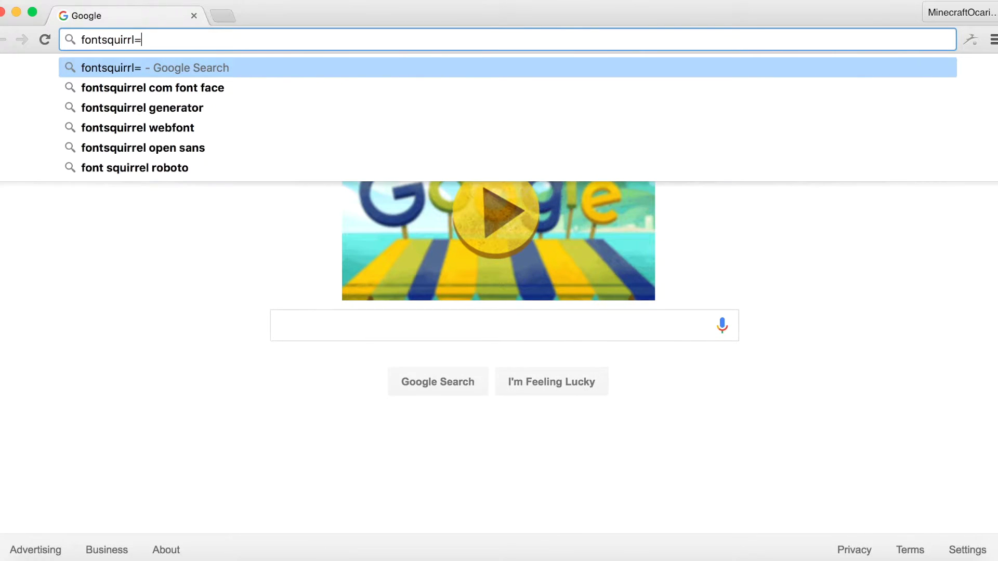
key(BackSpace)
key(Down)
key(Return)
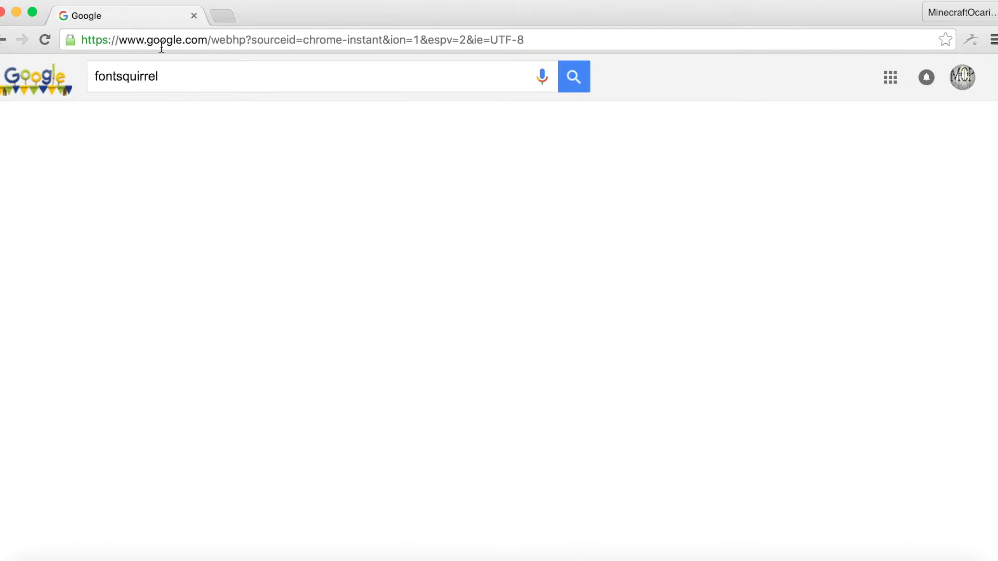
Open fontsquirrel.com and scroll through its list of free fonts.
click(165, 201)
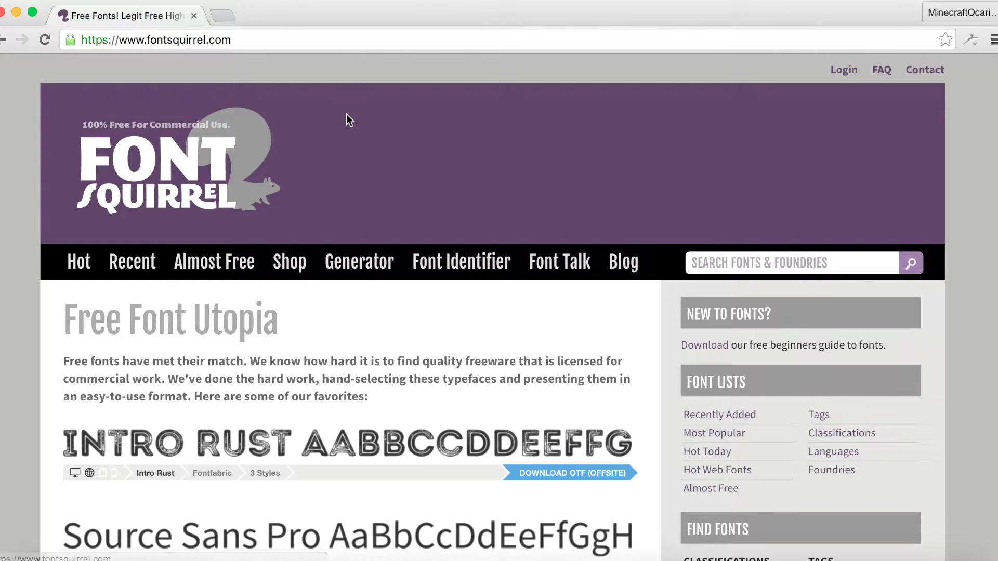
scroll(385, 223, down, 15)
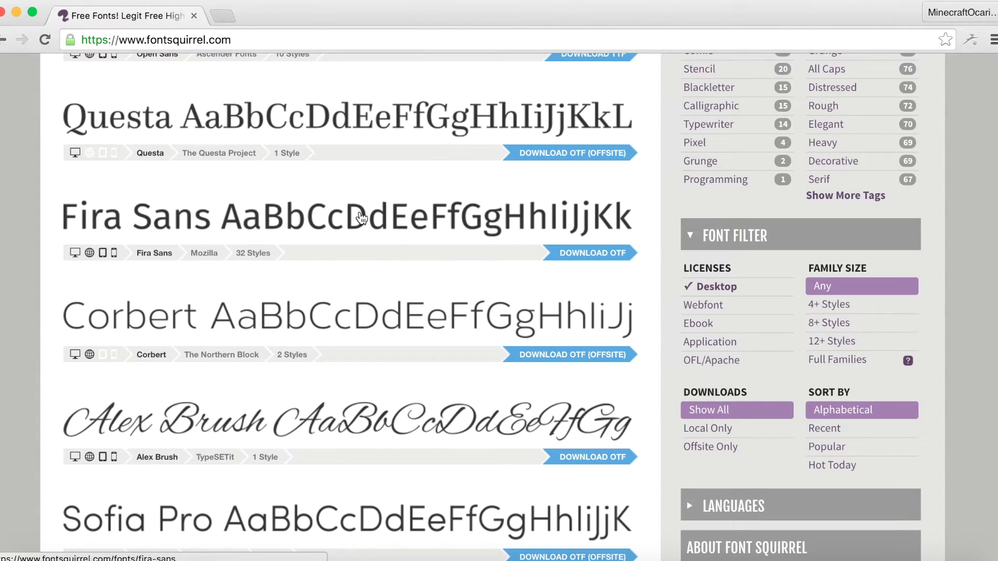
scroll(356, 217, down, 5)
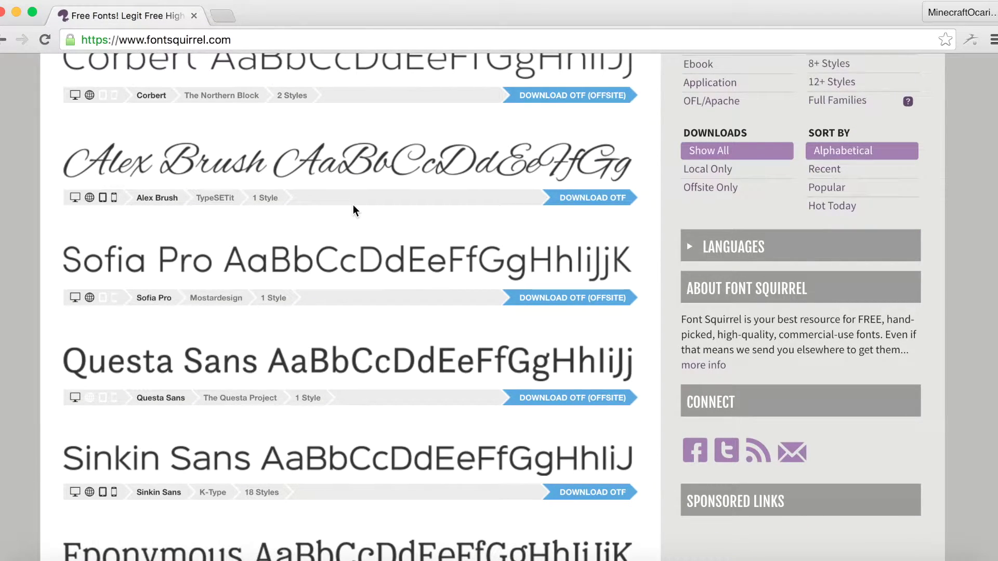
scroll(353, 206, down, 3)
scroll(352, 205, down, 4)
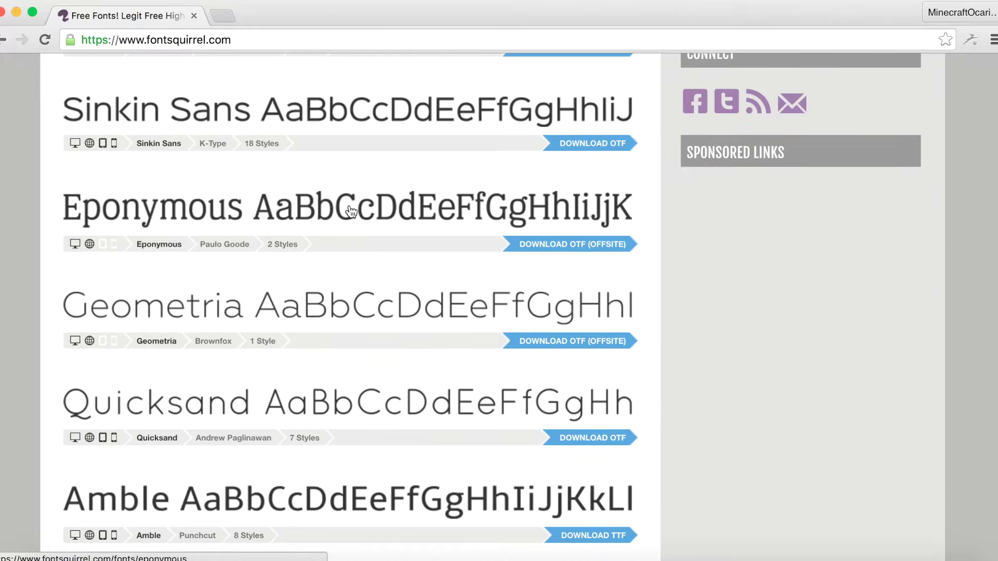
scroll(351, 211, down, 8)
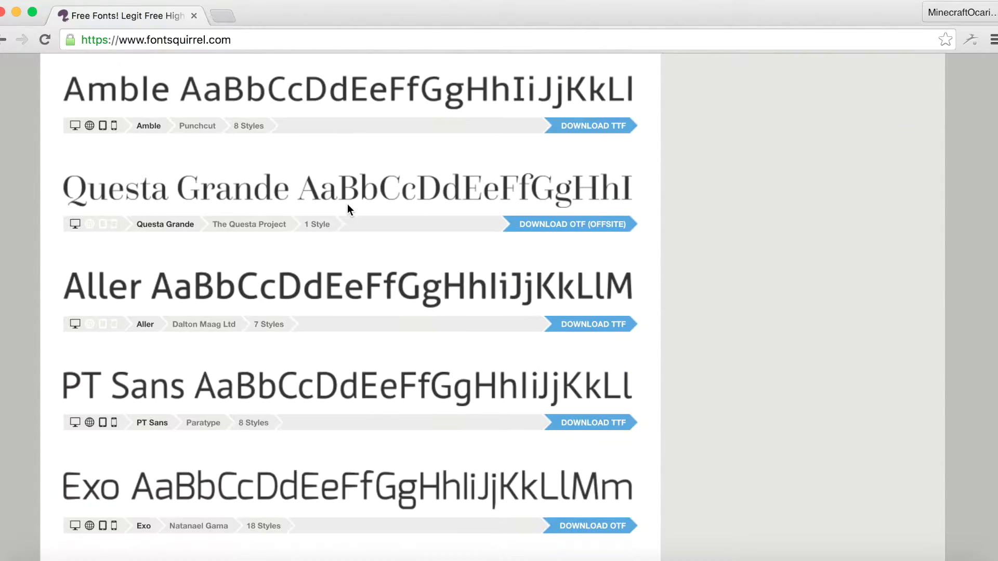
scroll(347, 205, down, 3)
scroll(348, 205, down, 2)
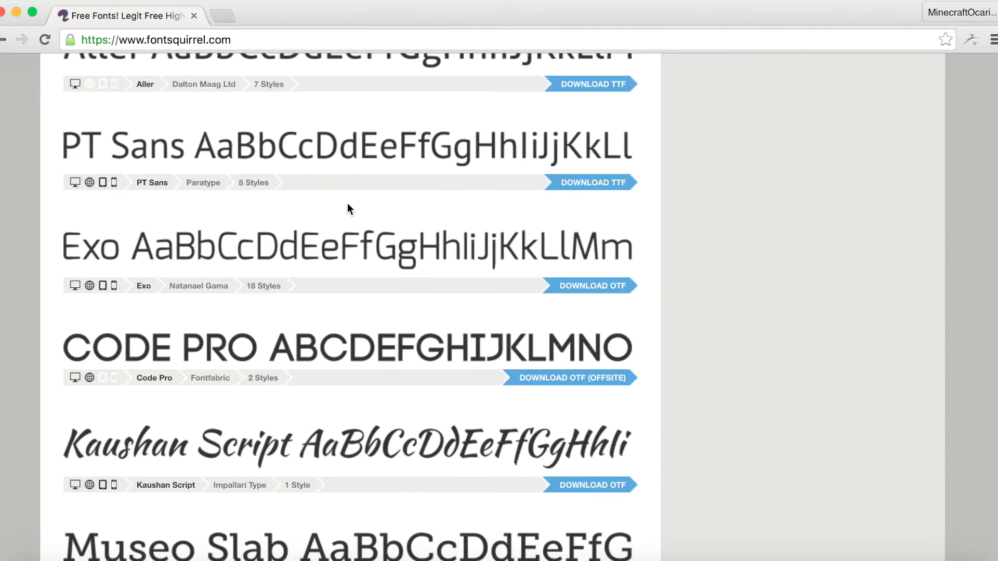
scroll(347, 204, down, 5)
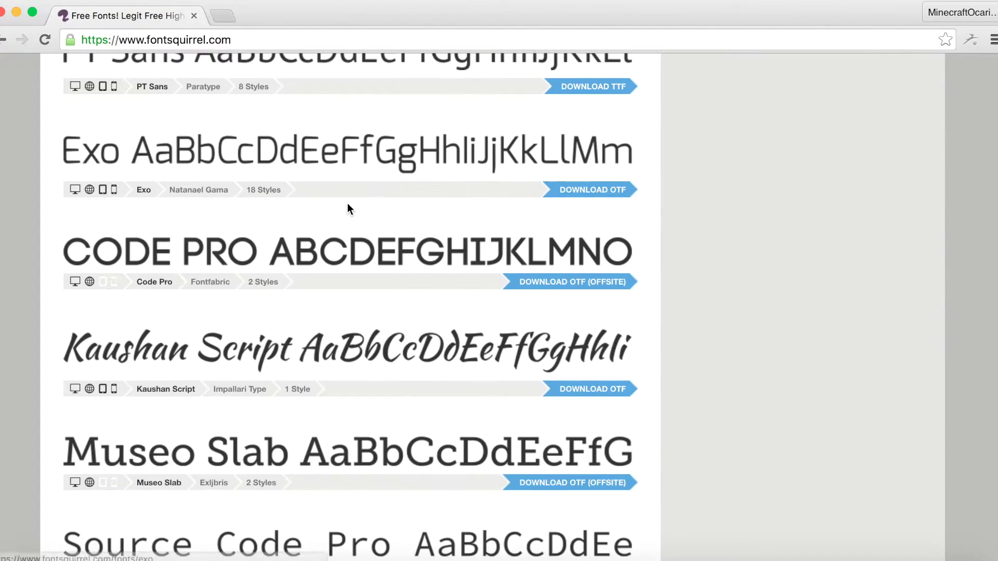
scroll(348, 204, down, 5)
scroll(350, 210, down, 5)
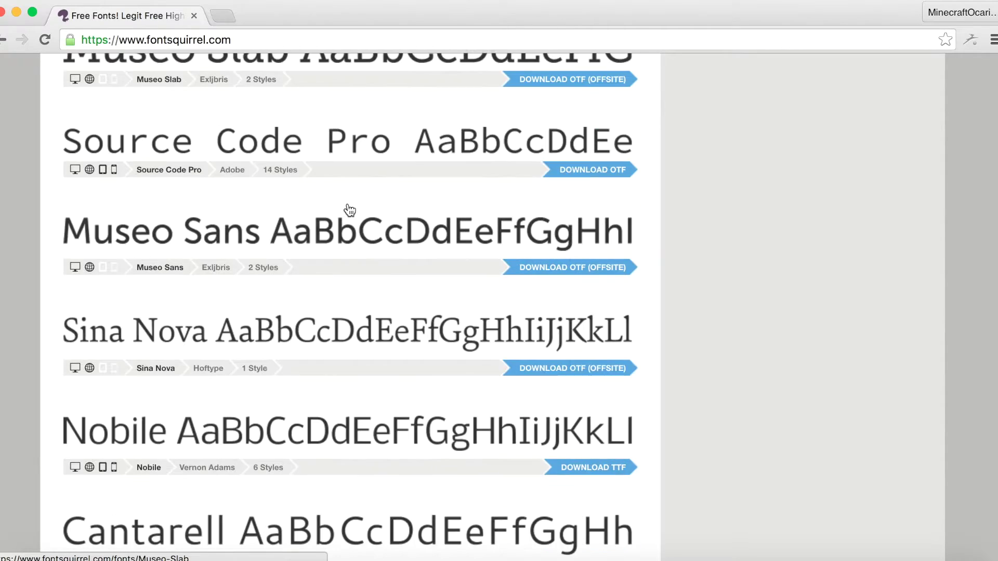
scroll(346, 211, down, 2)
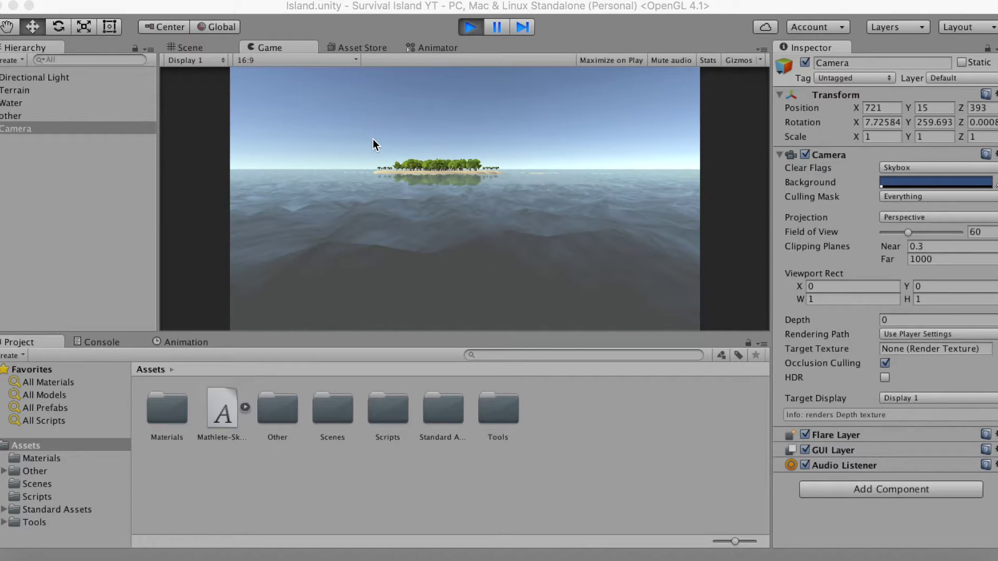
Stop the game preview and inspect the imported Mathlete-Skinny font asset.
click(471, 28)
click(219, 422)
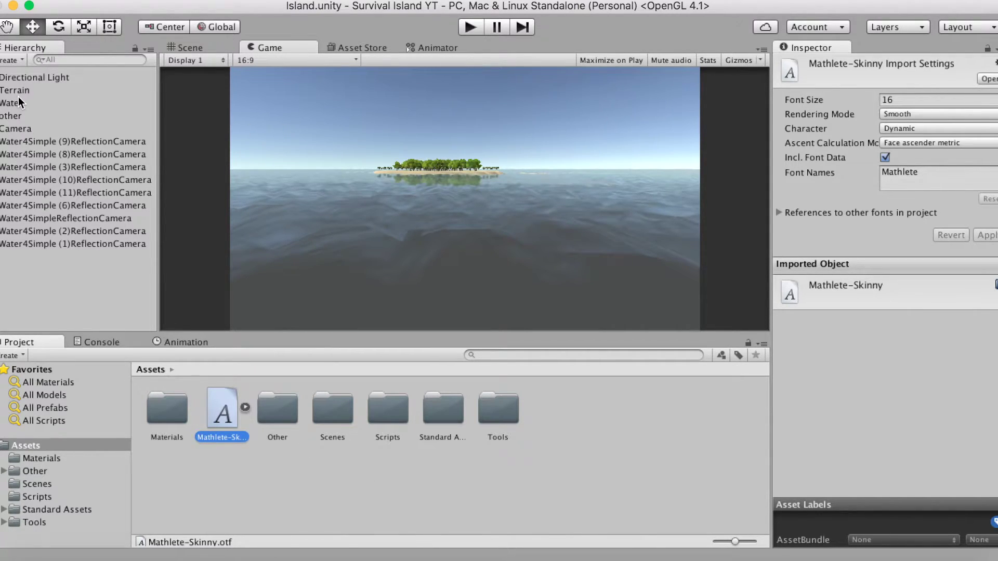
click(21, 276)
Dismiss the Hierarchy create menu and return to the Scene view.
right_click(32, 278)
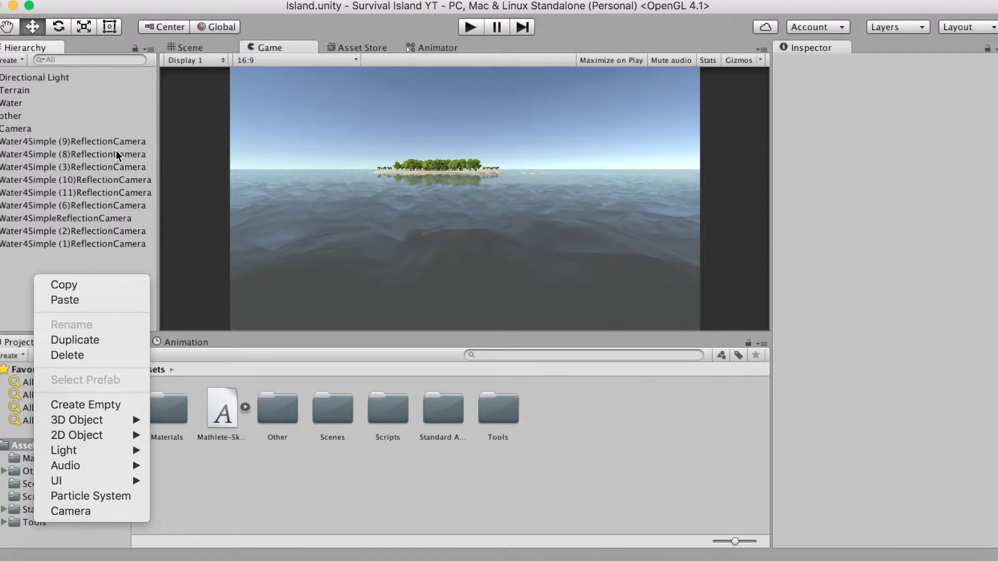
click(198, 46)
click(196, 48)
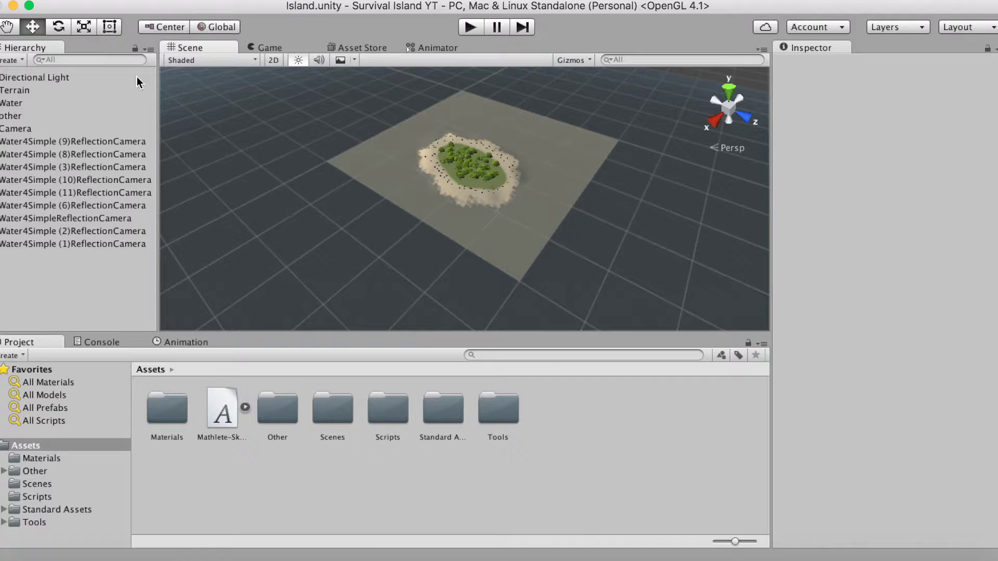
Add a UI > Text element from the Hierarchy and select the new Canvas.
click(52, 284)
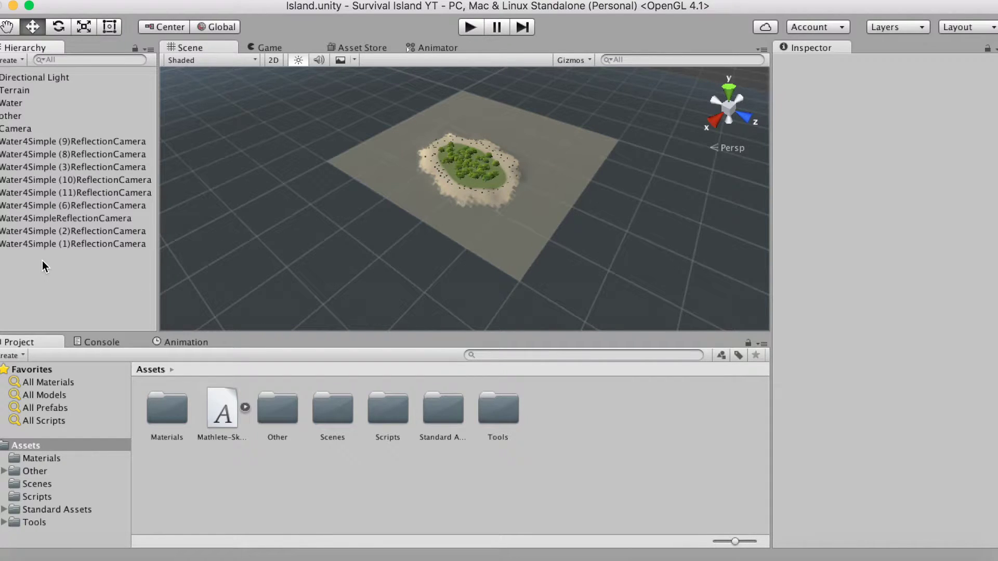
right_click(33, 275)
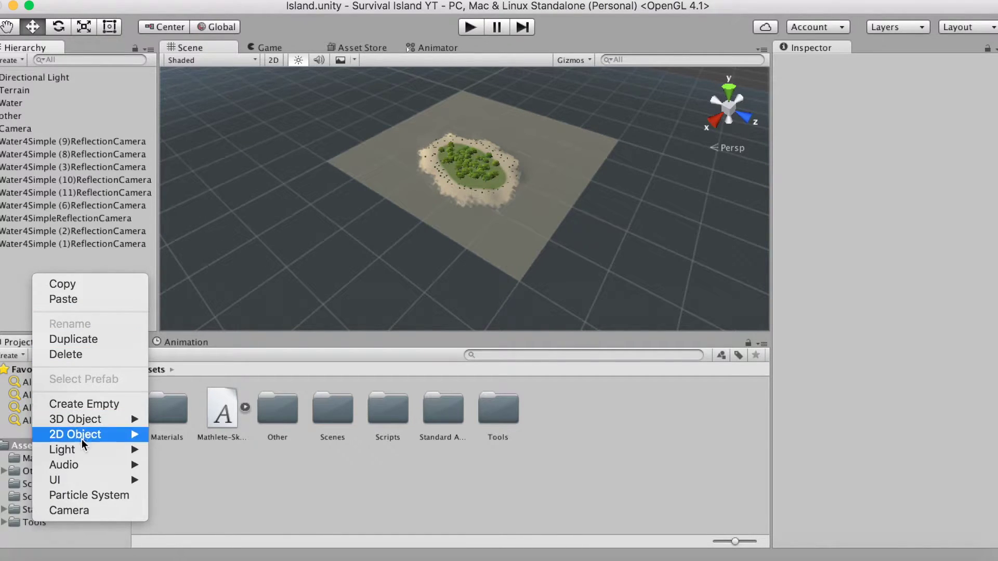
mouse_move(83, 482)
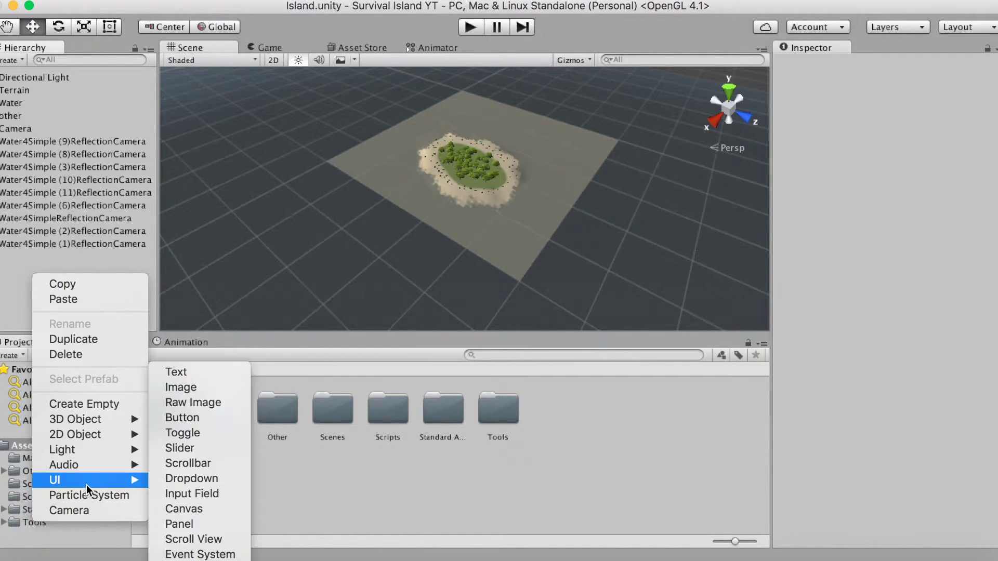
click(206, 377)
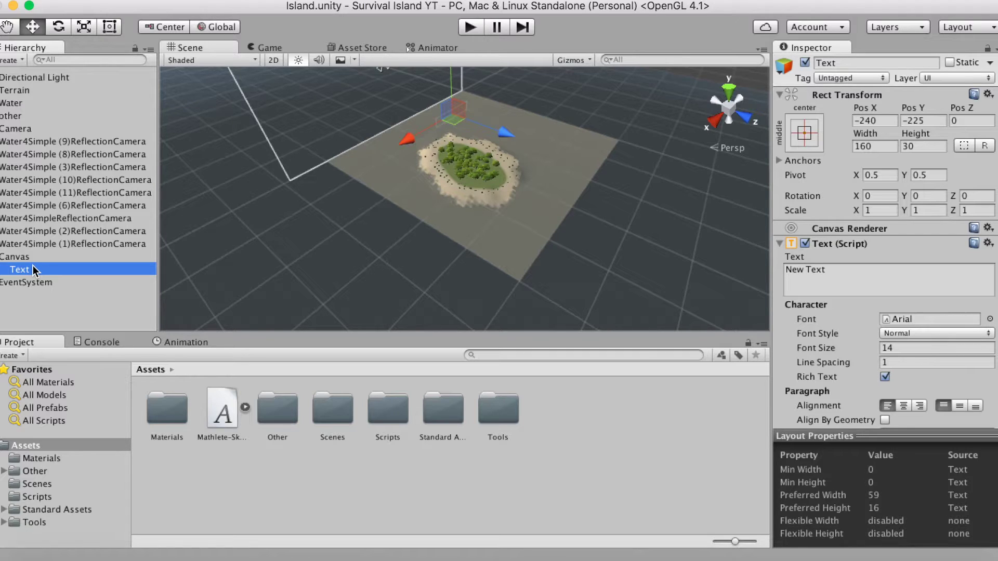
click(14, 257)
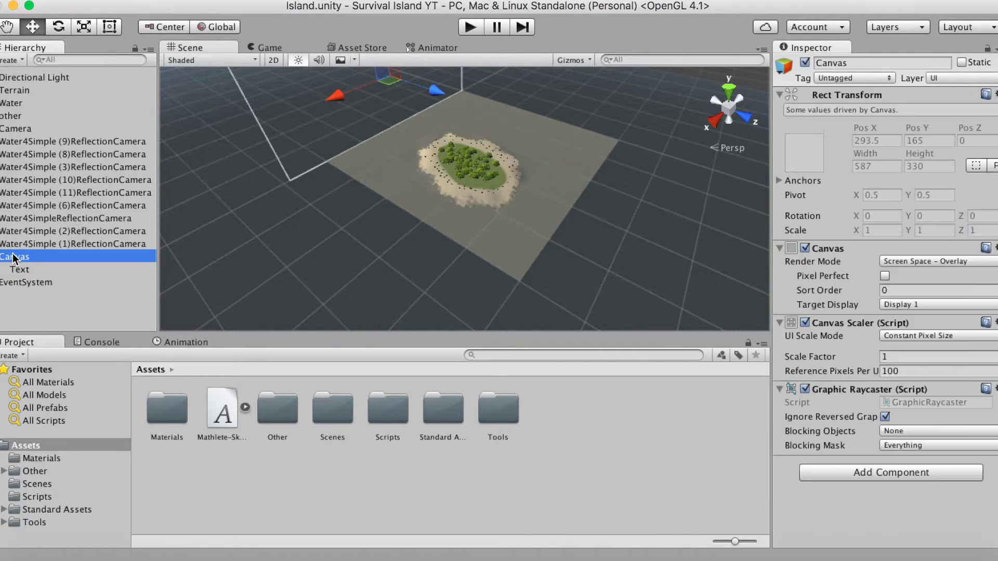
Rename the Canvas to MainMenu.
right_click(14, 257)
click(52, 303)
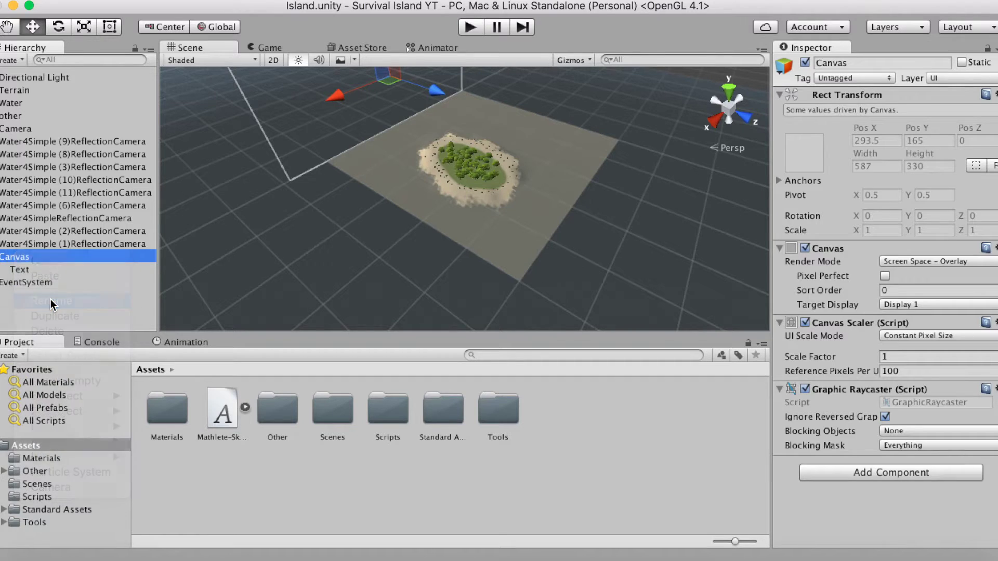
text(MainMenu)
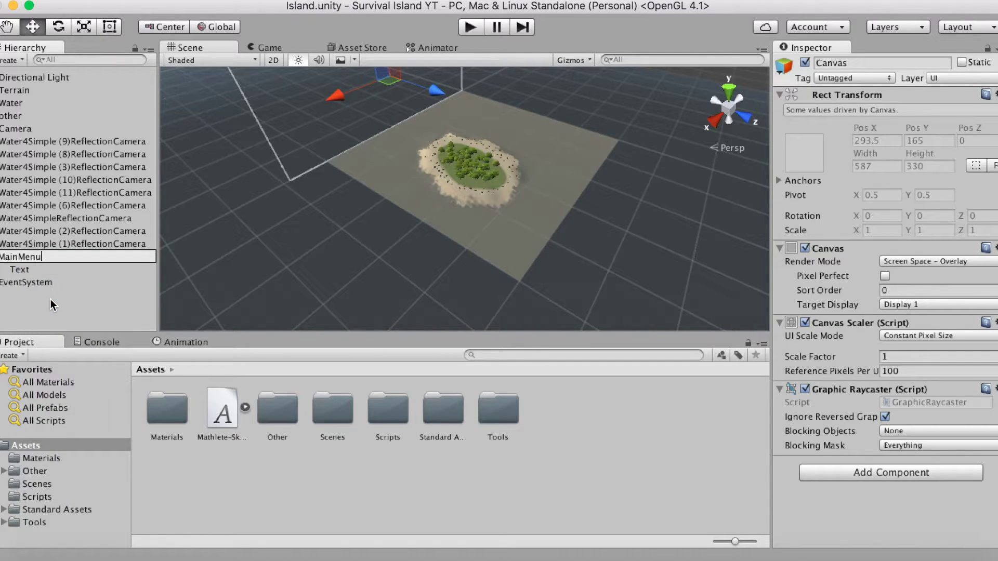
key(Return)
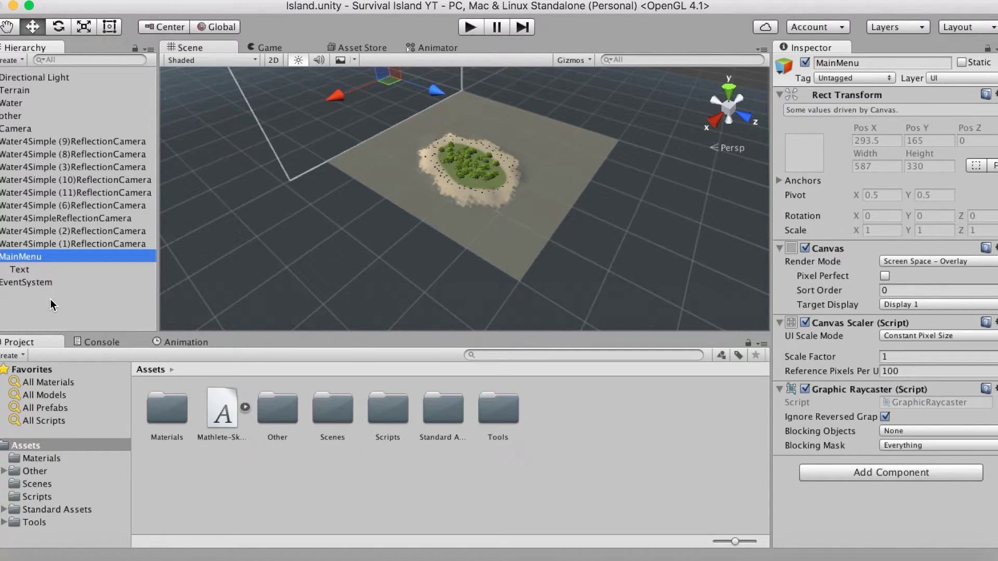
Keep the canvas on Screen Space - Overlay with Pixel Perfect enabled.
click(935, 267)
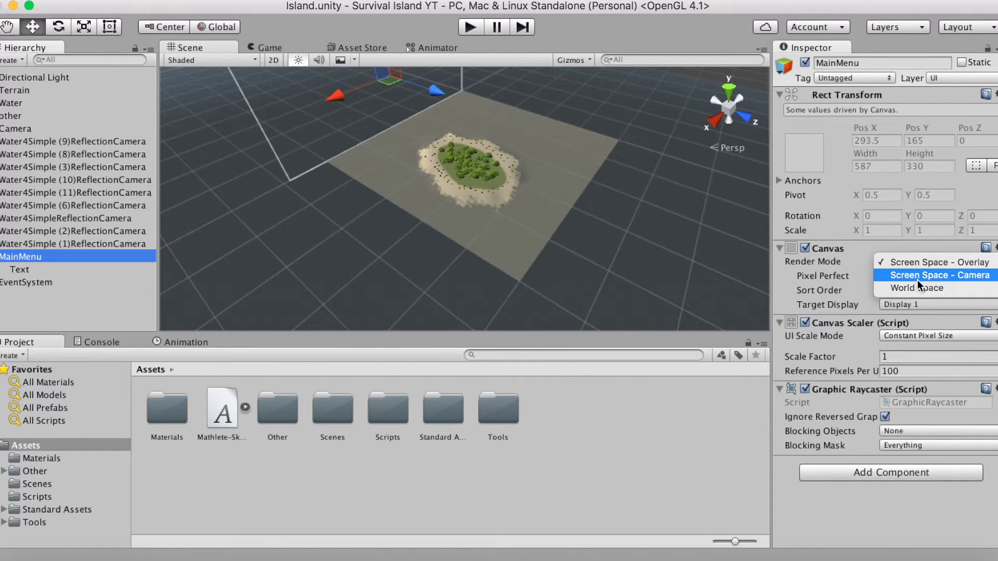
click(917, 276)
click(904, 263)
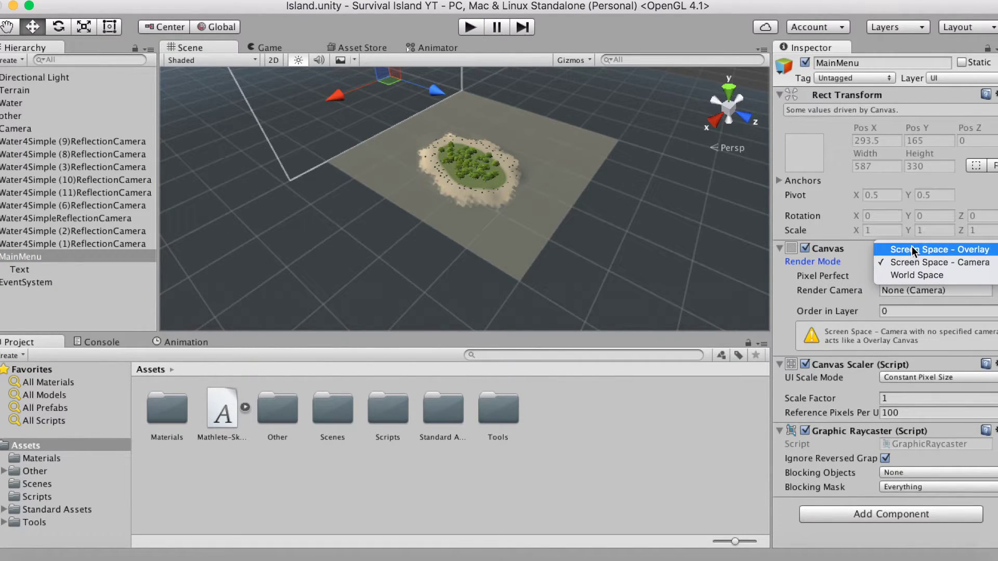
click(912, 250)
click(887, 277)
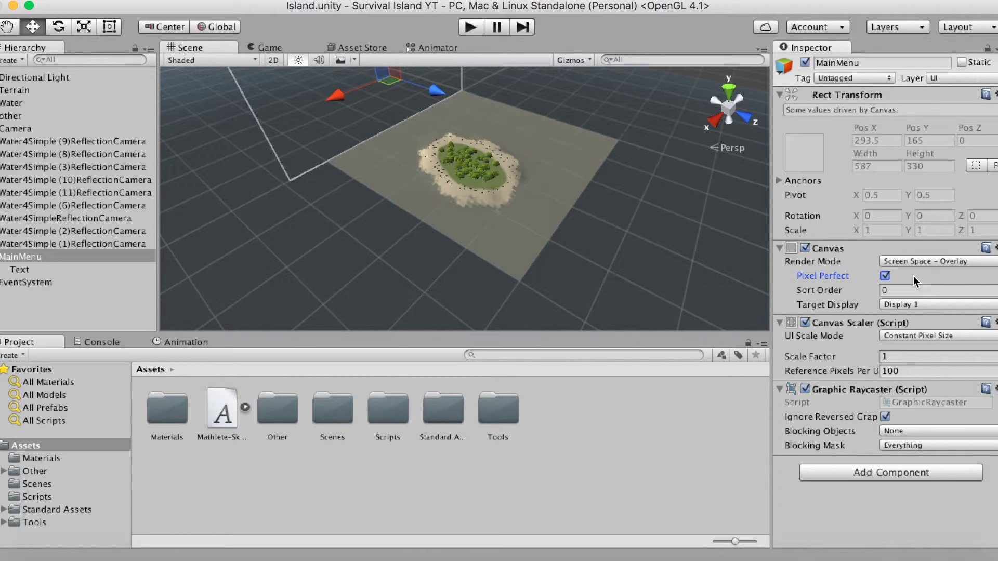
scroll(513, 163, down, 5)
middle_drag(416, 152, 451, 169)
scroll(439, 170, up, 5)
scroll(430, 167, down, 5)
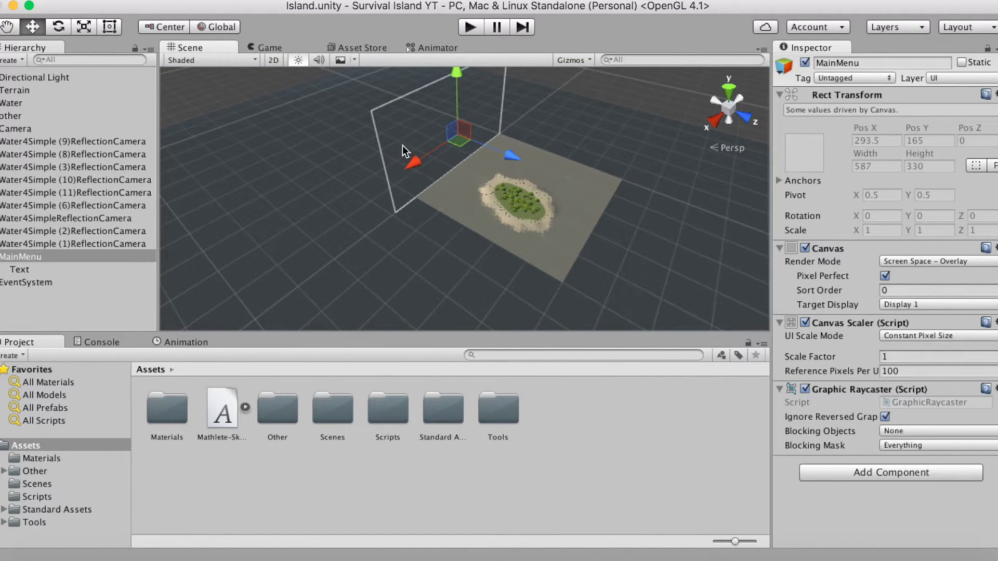
scroll(409, 151, up, 2)
alt+drag(411, 150, 551, 160)
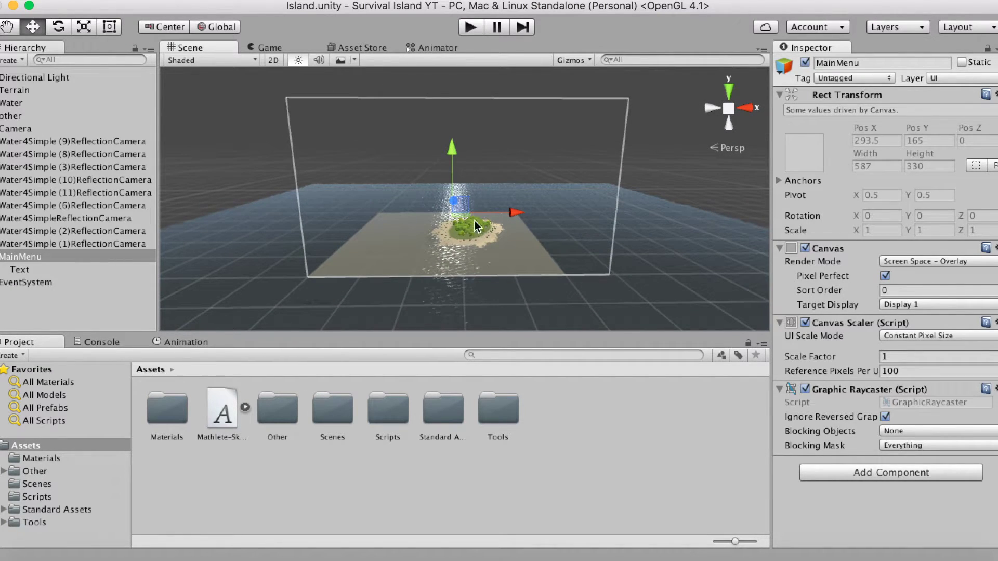
Set UI Scale Mode to Scale With Screen Size at 800 x 600, then select Text.
click(940, 338)
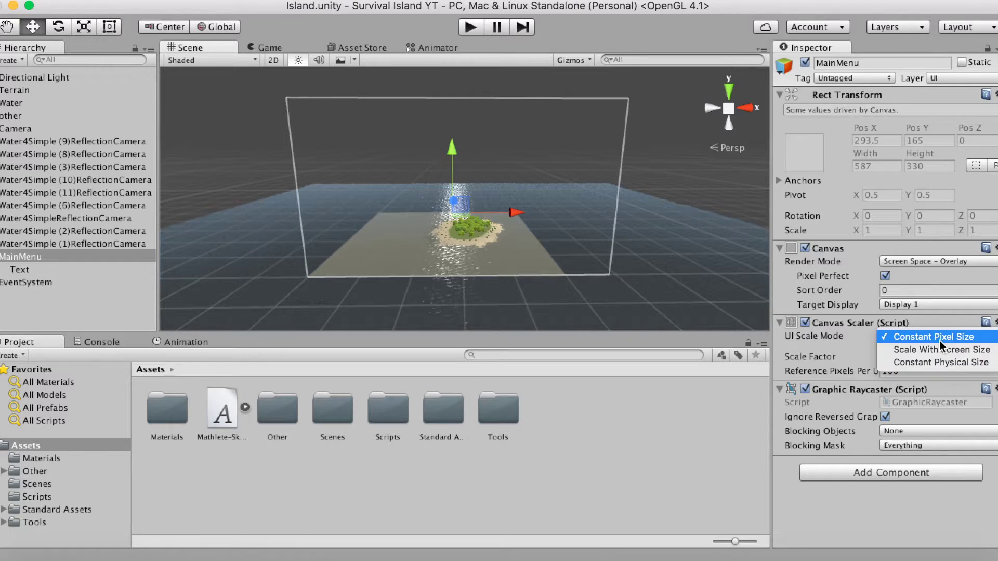
click(904, 348)
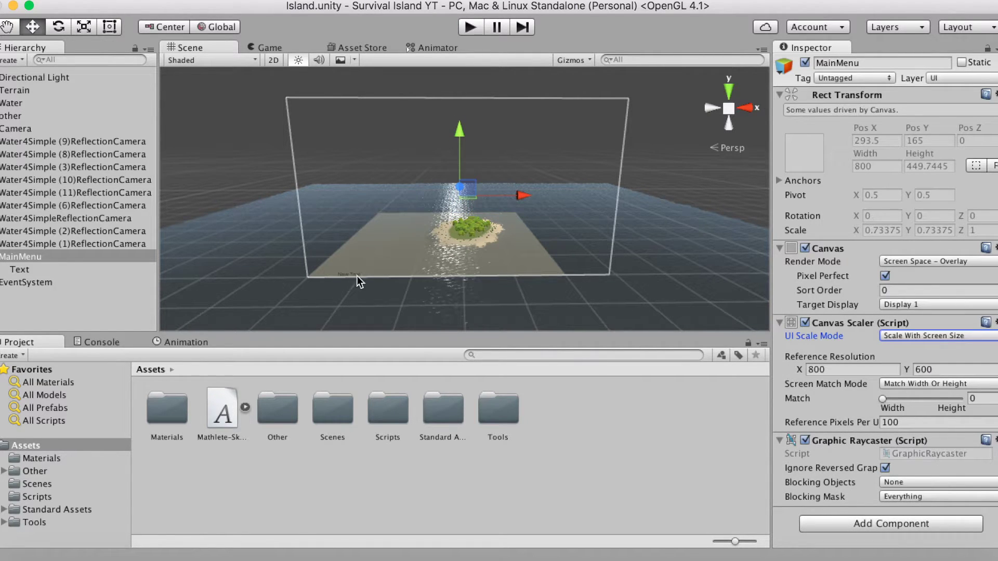
click(19, 270)
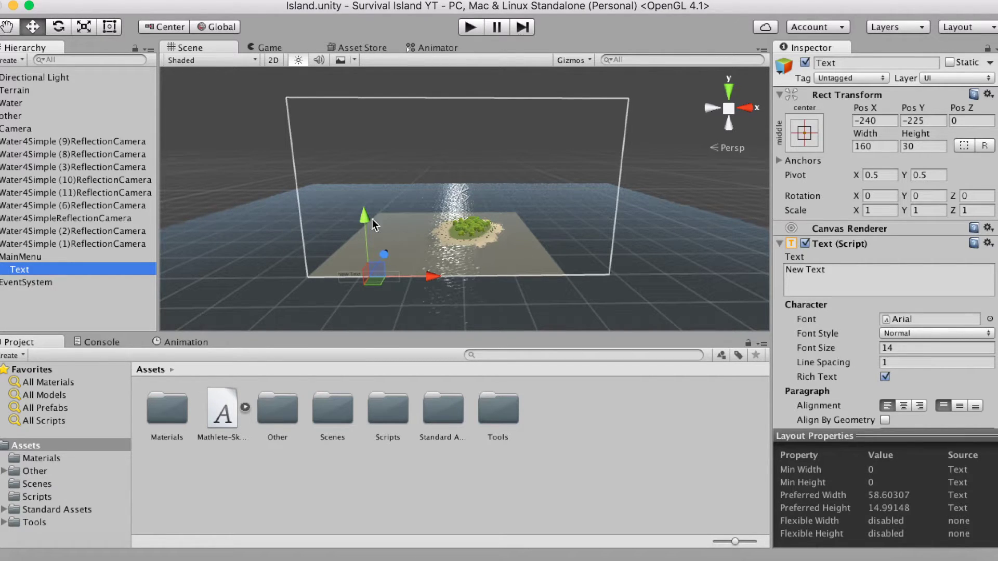
Drag the New Text label up and left toward the canvas's top centre.
drag(366, 218, 385, 156)
drag(411, 193, 502, 196)
drag(274, 46, 620, 218)
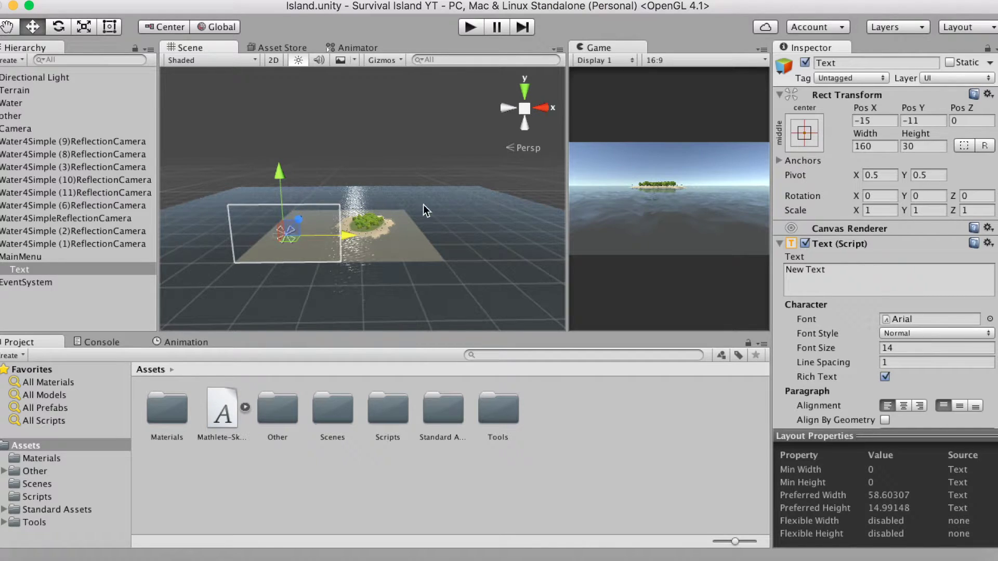
drag(291, 192, 289, 169)
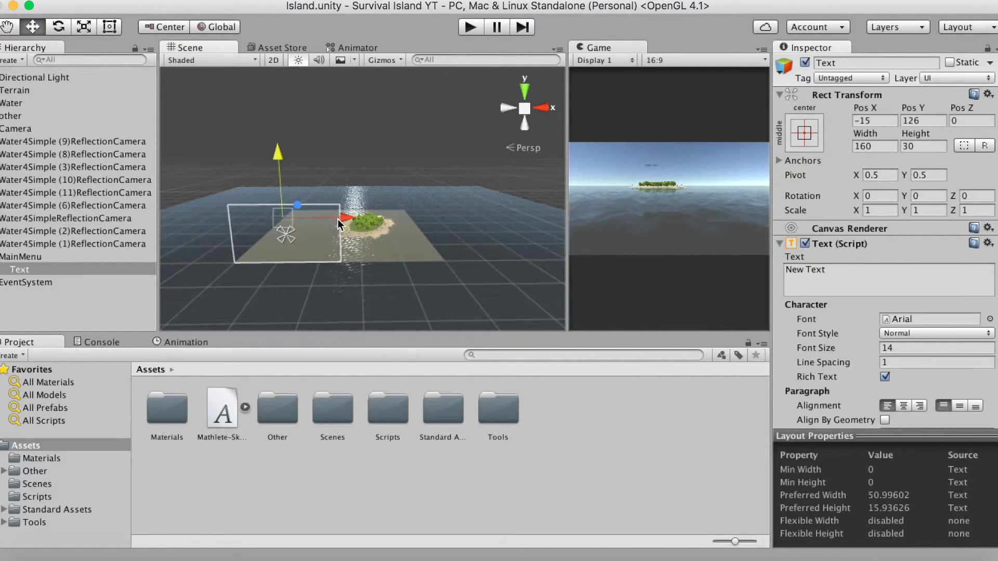
drag(358, 220, 330, 241)
middle_drag(305, 223, 320, 217)
Check in the Game view that the label sits at -21, 126 above the island.
drag(604, 54, 273, 48)
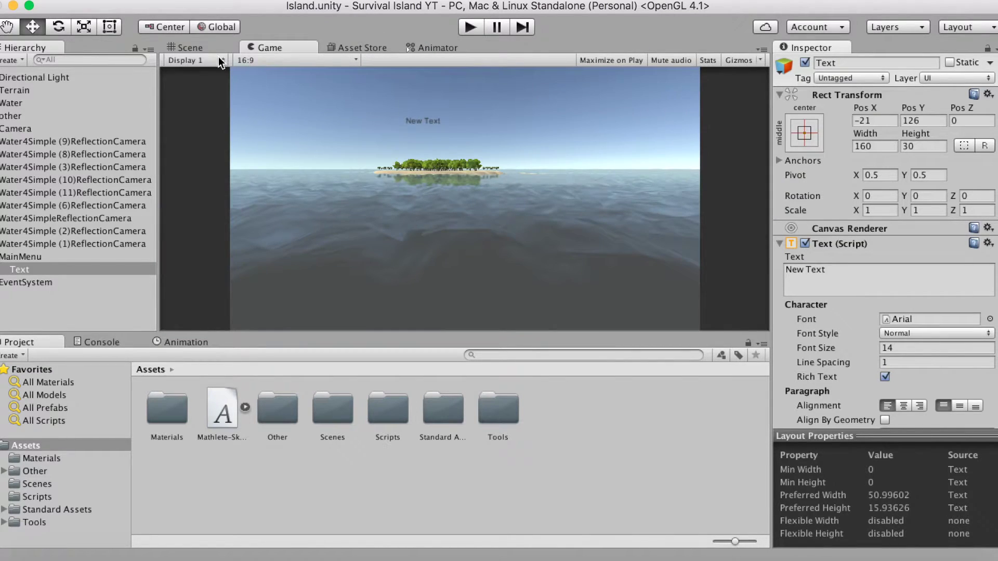
click(203, 48)
mouse_move(431, 147)
alt+mouse_down()
mouse_move(449, 161)
mouse_move(424, 146)
alt+mouse_up()
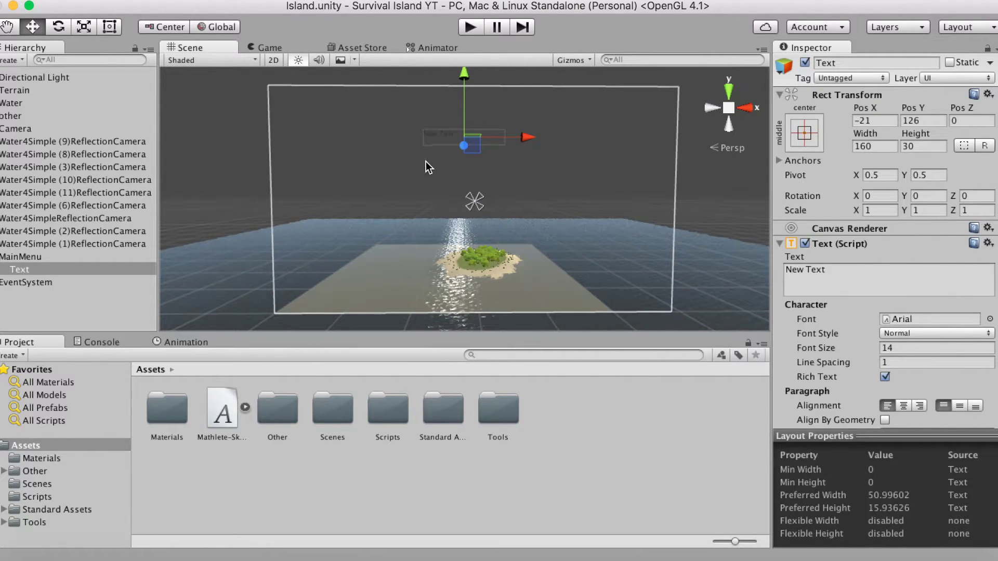
click(266, 45)
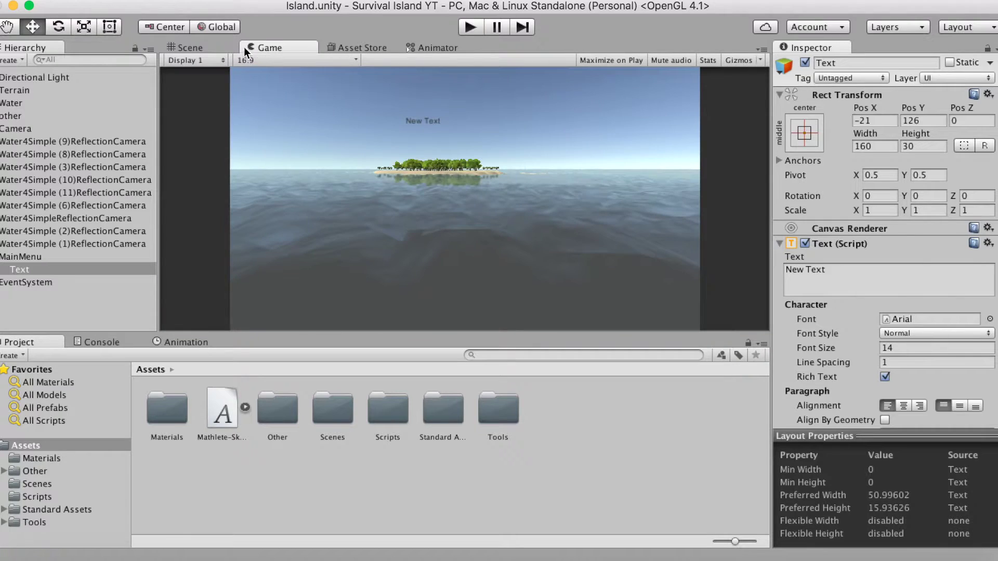
click(207, 46)
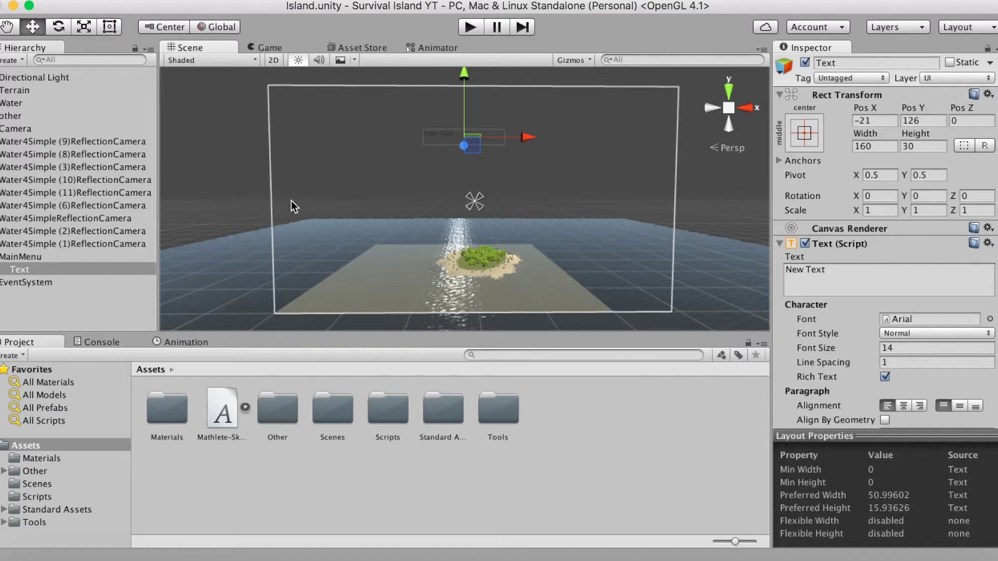
Replace the label's text 'New Text' with 'Survival Island'.
click(839, 273)
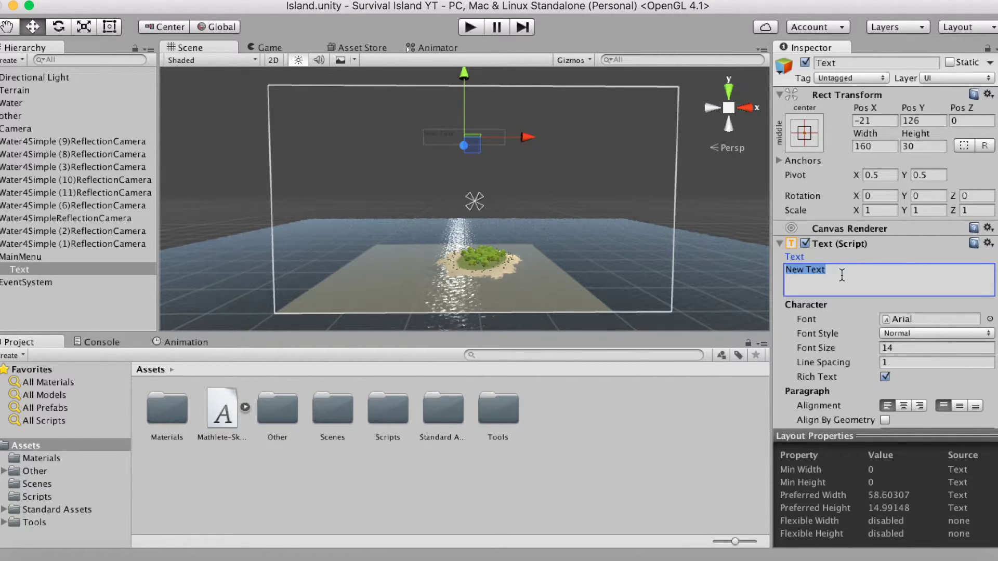
text(S)
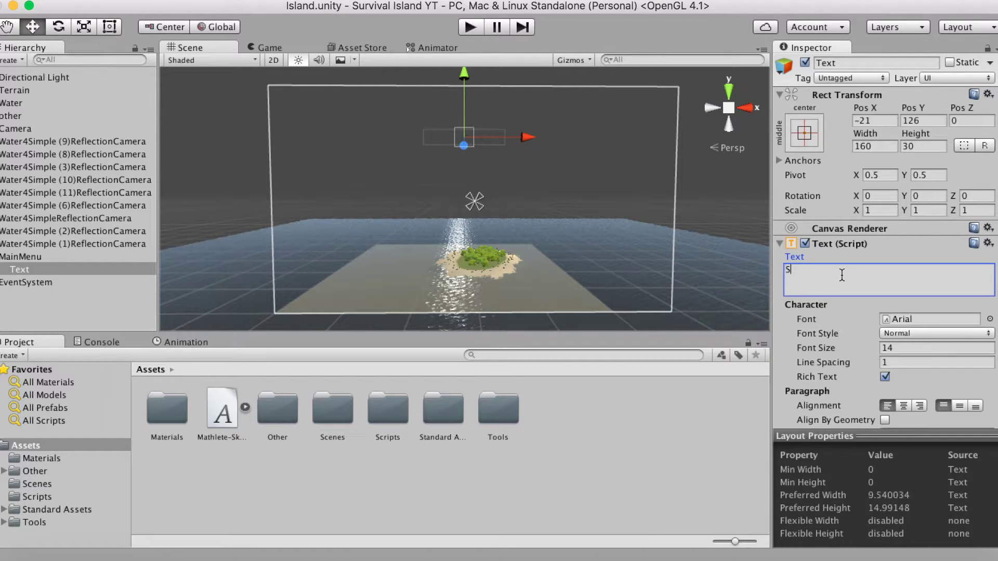
text(urvival Game)
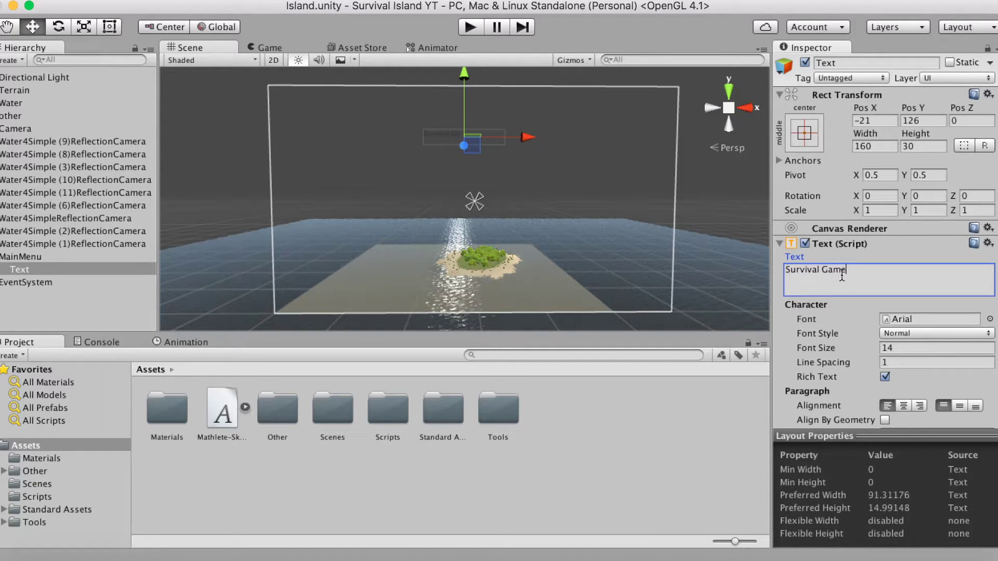
key(BackSpace)
key(BackSpace)
key(BackSpace)
key(BackSpace)
text(Island)
key(BackSpace)
key(BackSpace)
key(BackSpace)
key(BackSpace)
text(land)
click(991, 319)
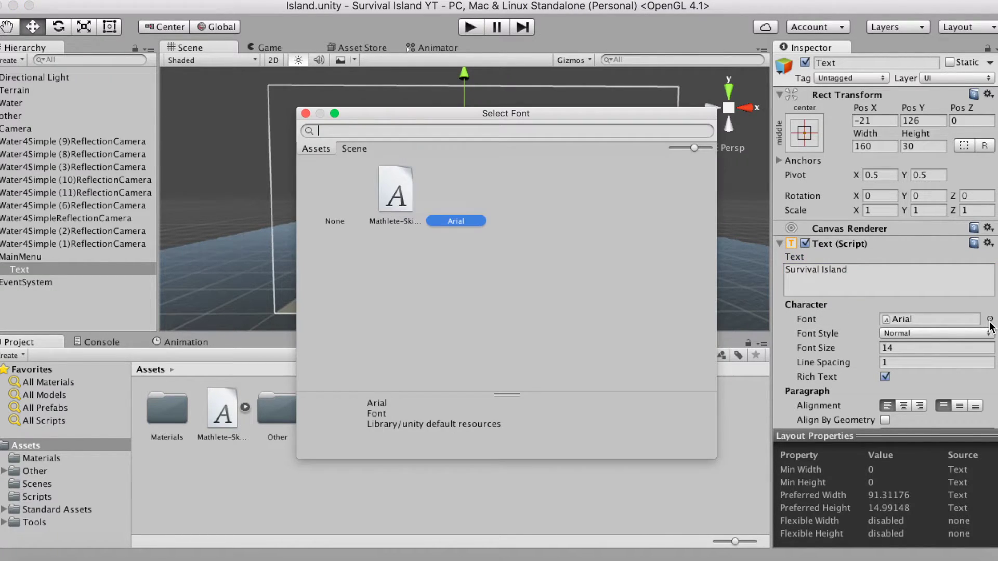
Apply the Mathlete-Skinny font to the title and set horizontal and vertical overflow to Overflow.
double_click(399, 203)
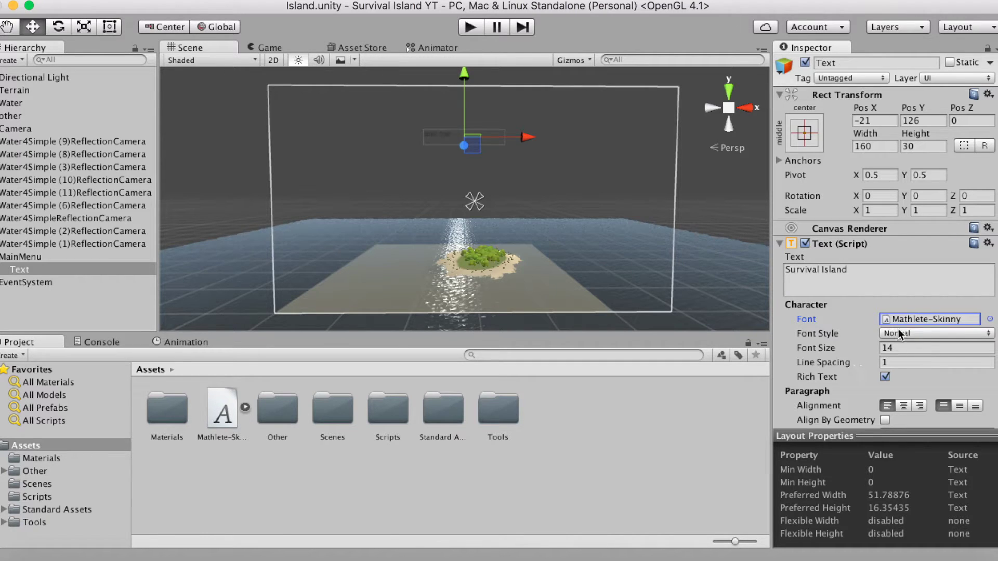
scroll(897, 336, down, 4)
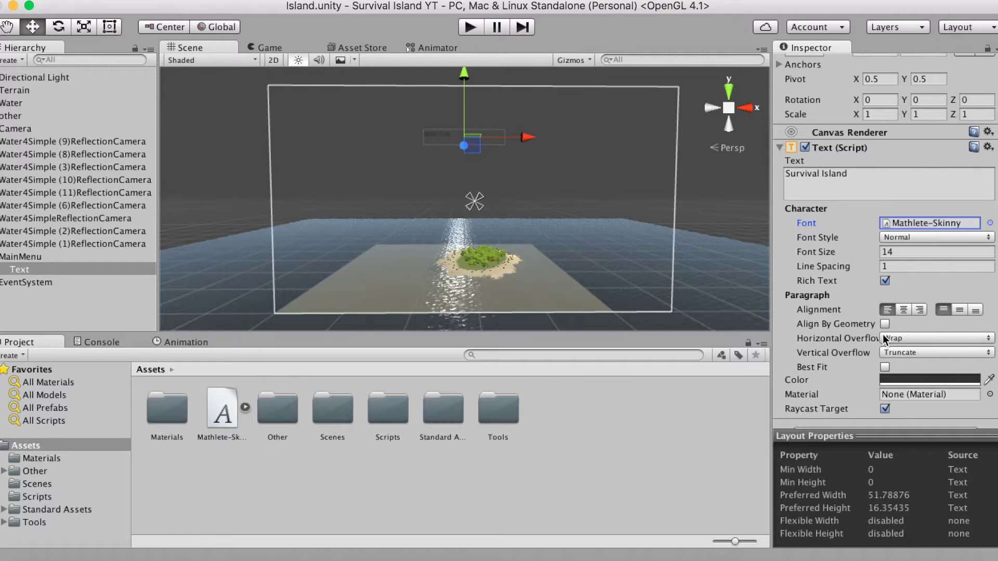
click(883, 336)
click(914, 348)
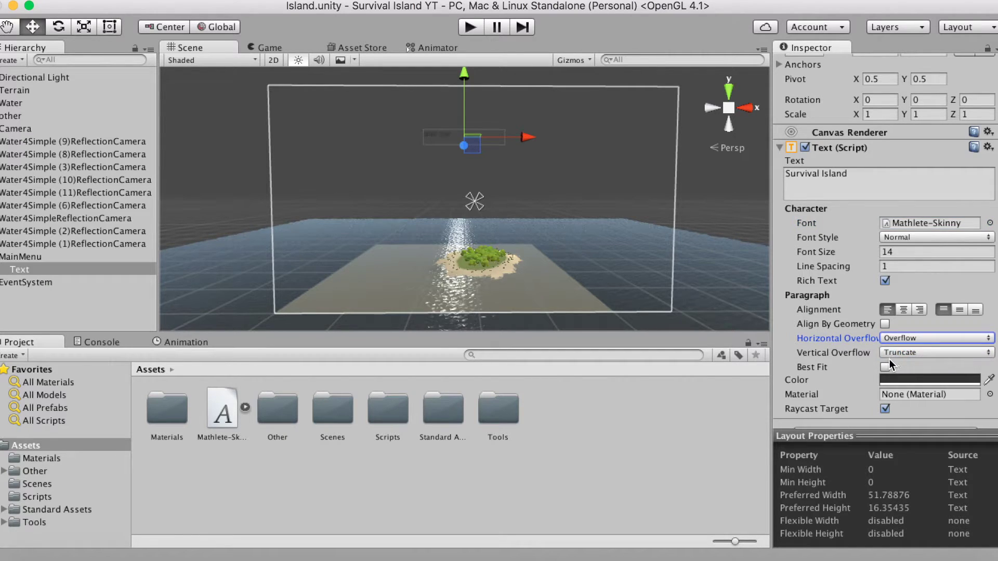
click(898, 354)
click(898, 367)
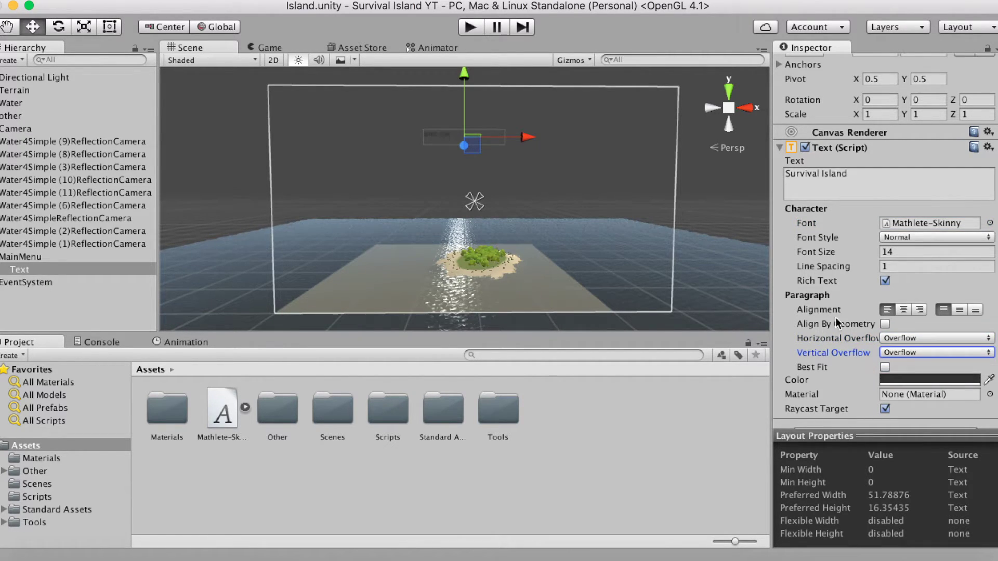
scroll(828, 273, up, 2)
click(911, 306)
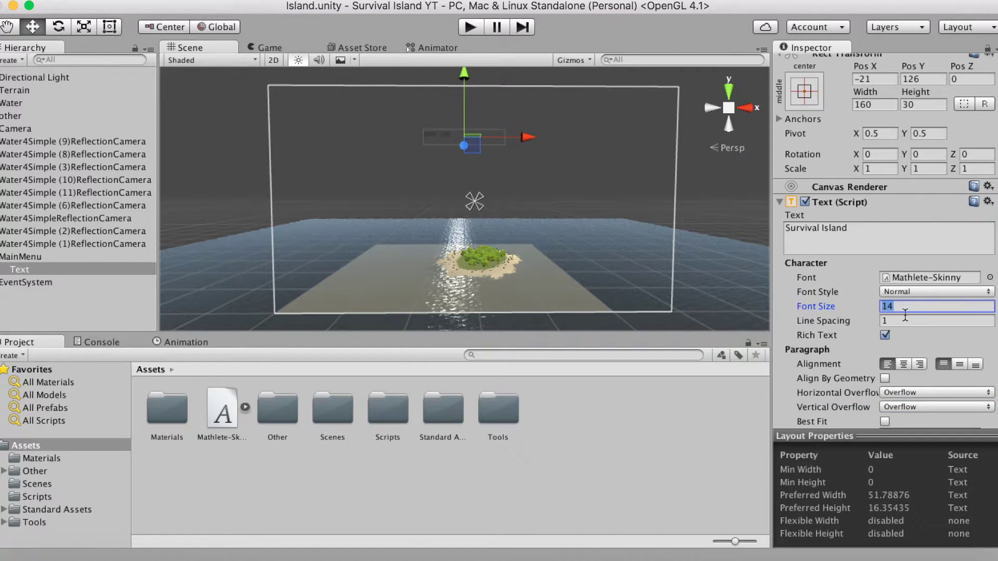
scroll(889, 332, down, 3)
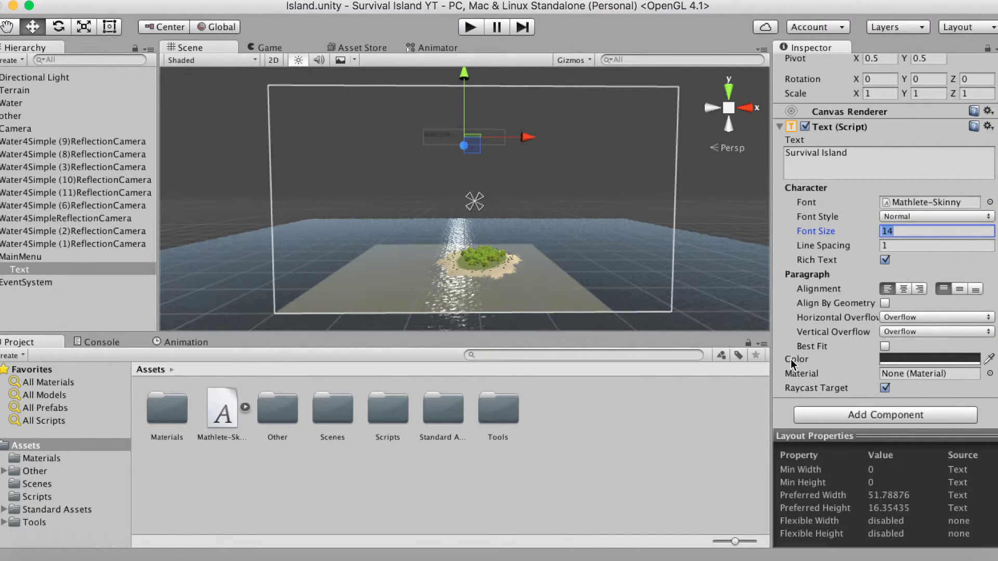
Make the title text white and change its font size from 40 to 60.
click(905, 359)
click(35, 164)
drag(35, 164, 12, 66)
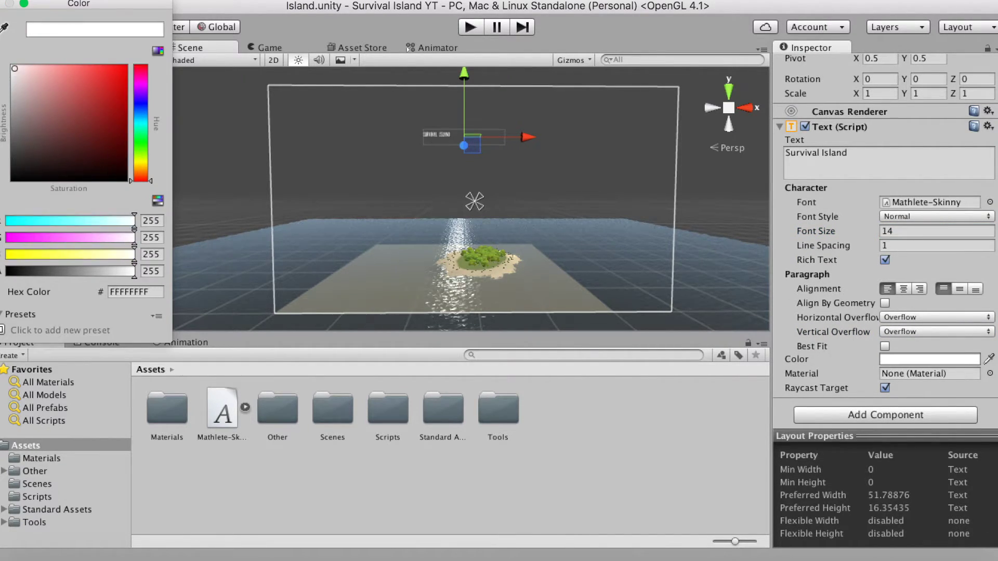
click(908, 231)
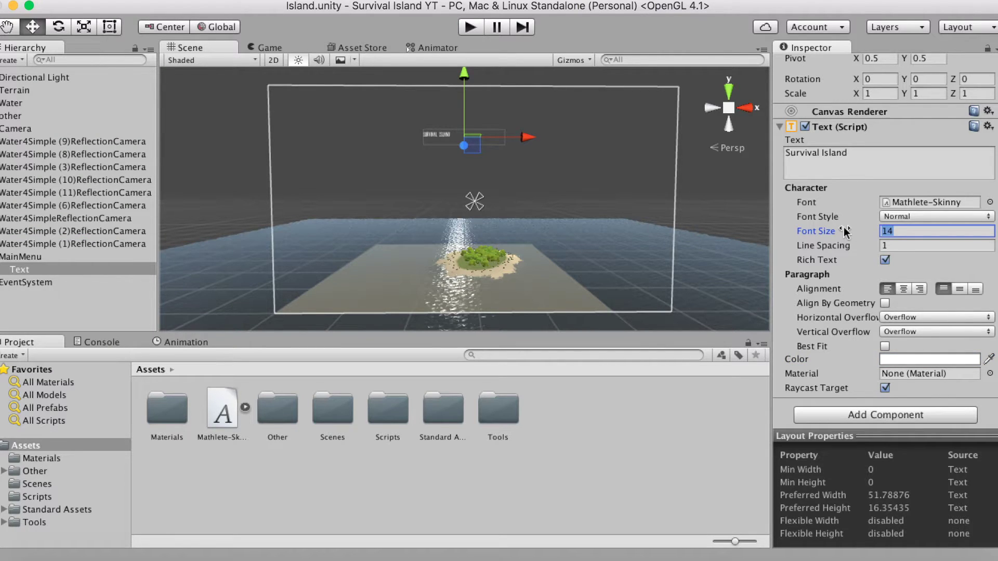
text(40)
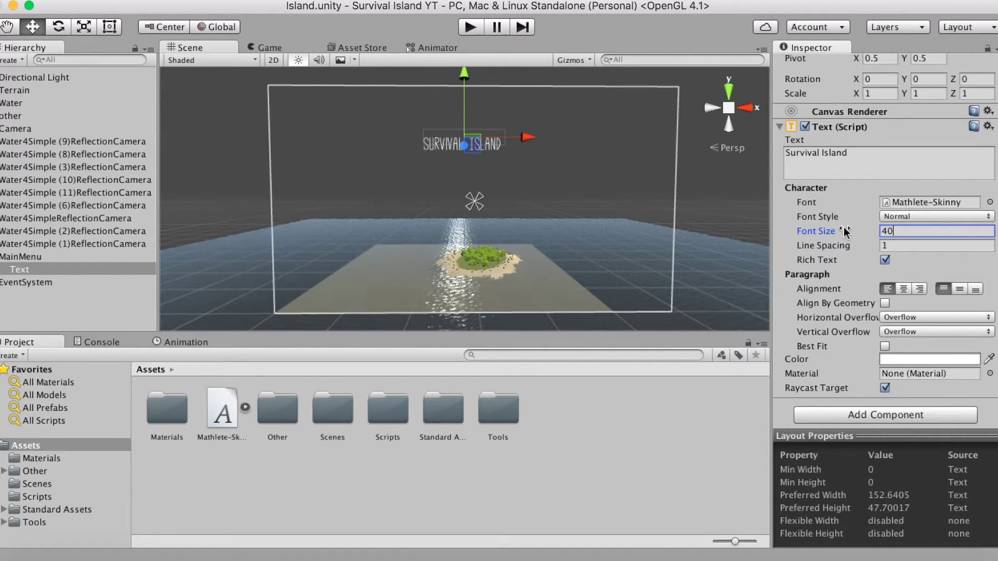
key(BackSpace)
key(BackSpace)
text(60)
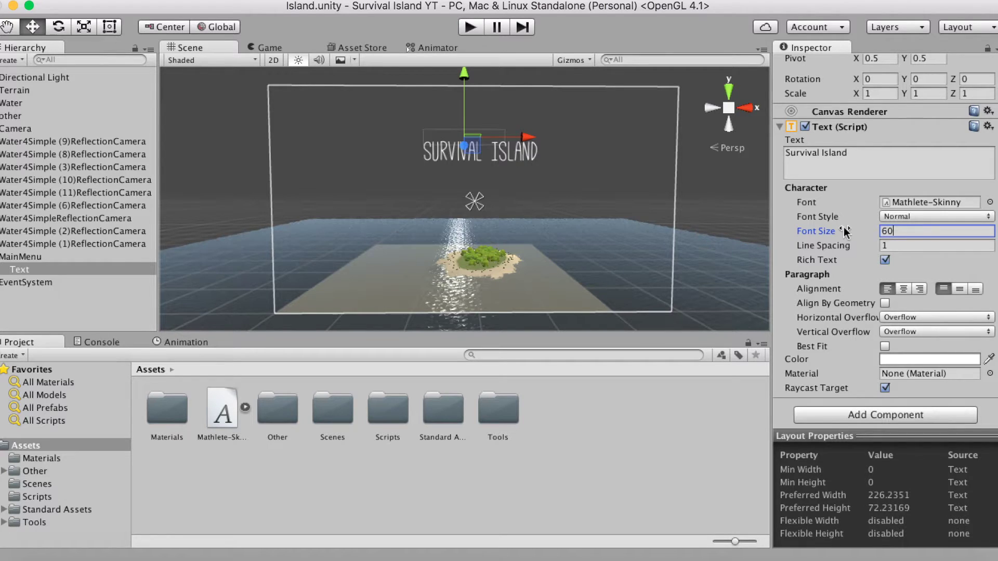
Use the Rect tool to make the title box taller and wider to fit the text.
click(108, 27)
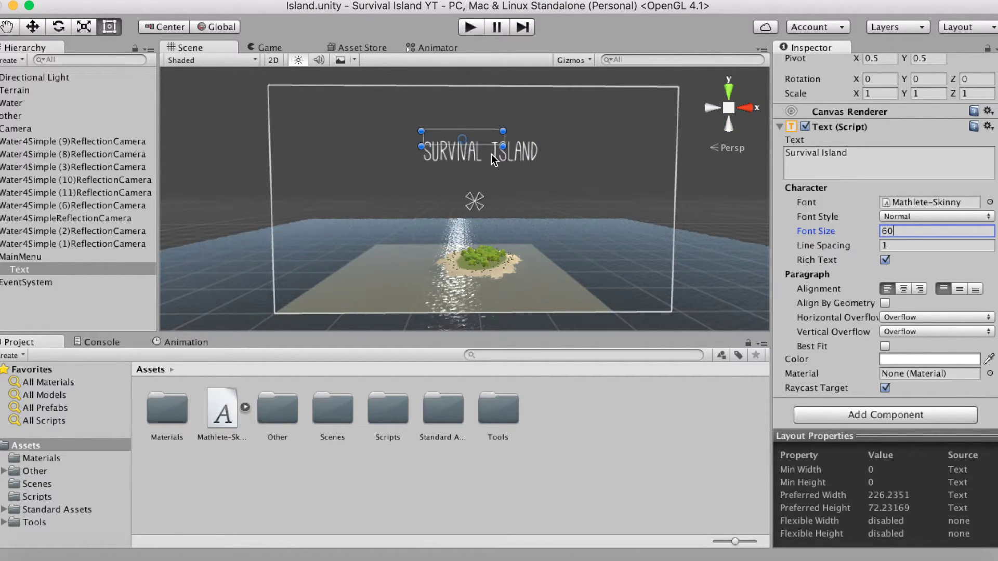
drag(461, 147, 460, 162)
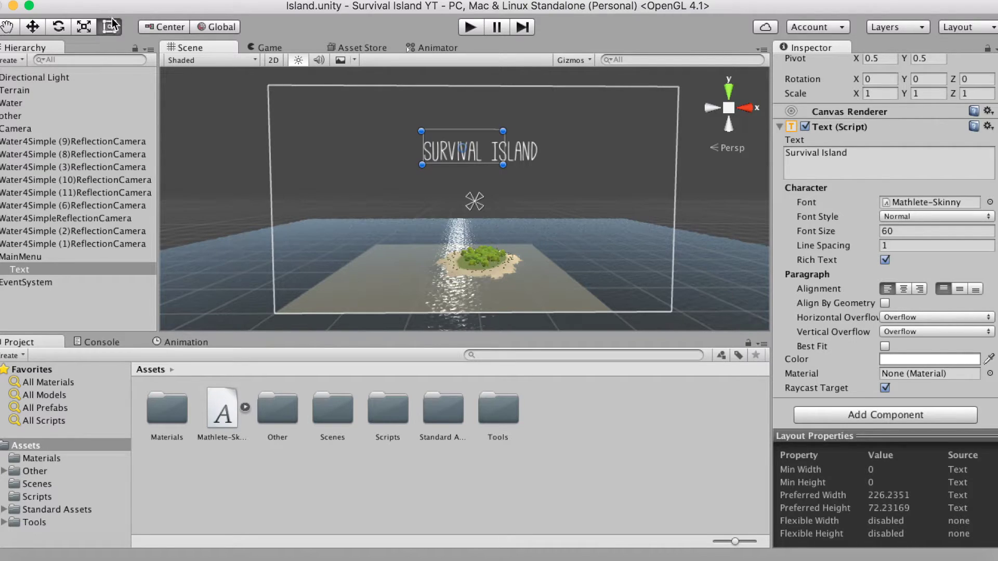
drag(503, 149, 537, 149)
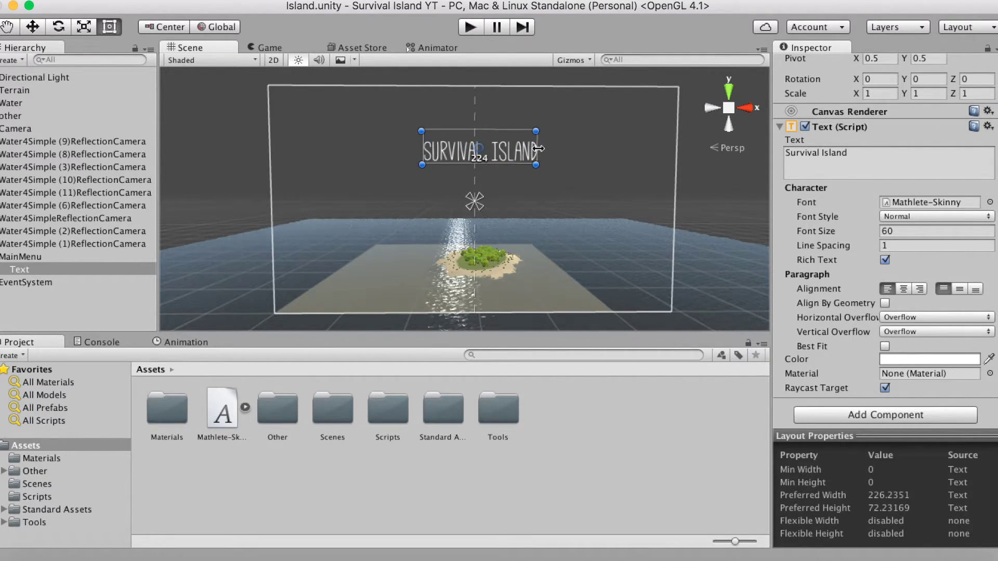
scroll(891, 115, up, 5)
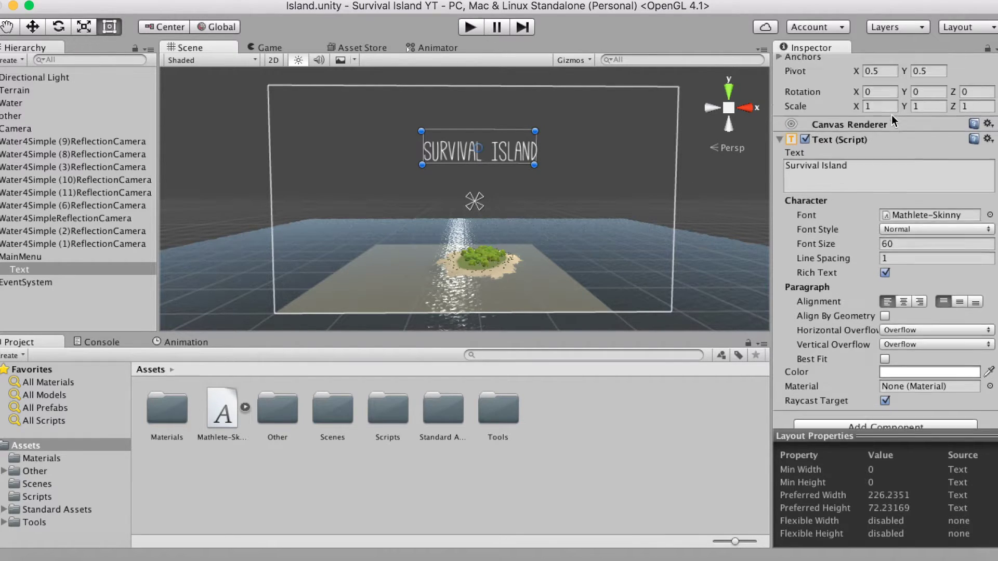
Set the title's Pos X to 0, raise it on the canvas, and check it in the Game view.
click(873, 121)
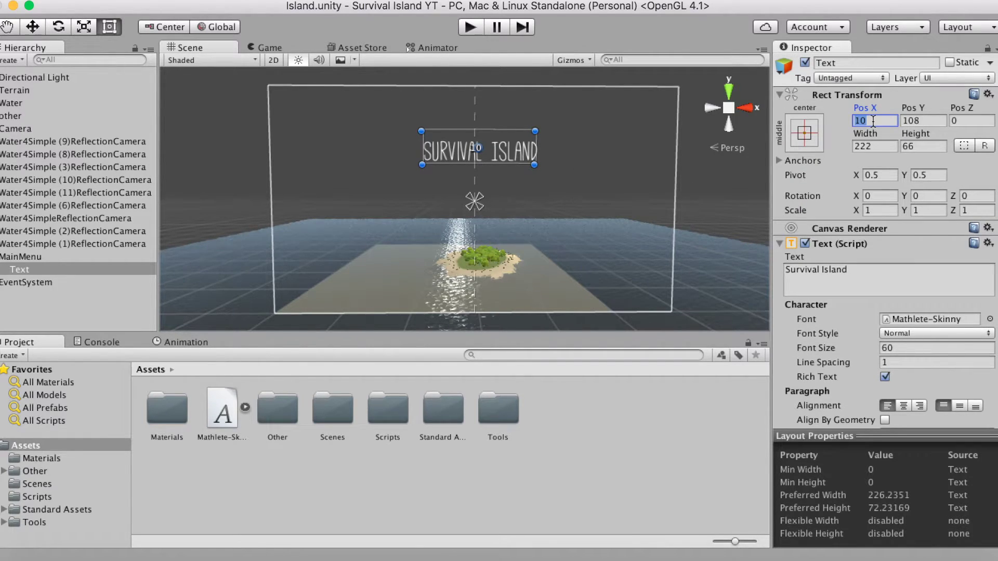
text(0)
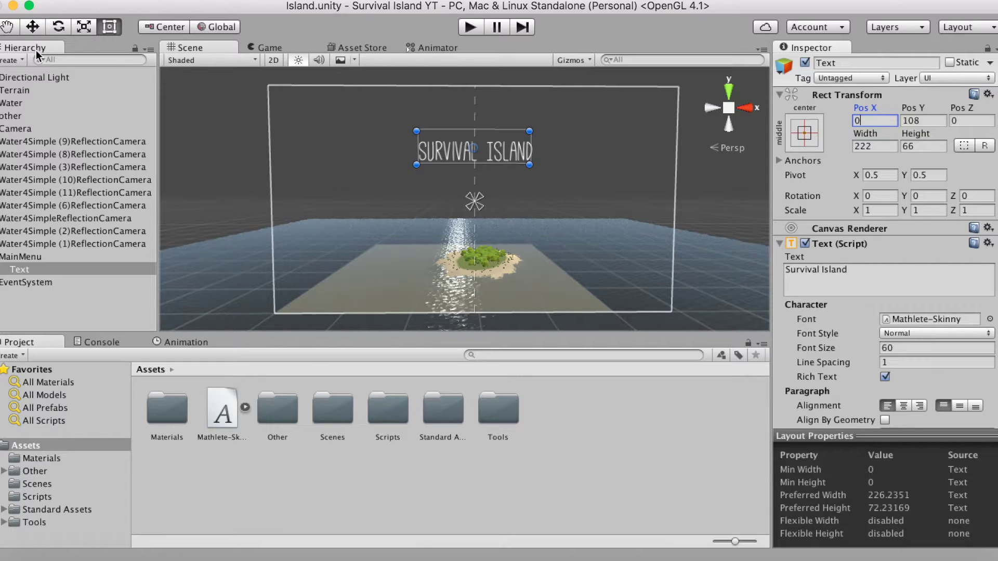
click(33, 26)
drag(475, 90, 476, 61)
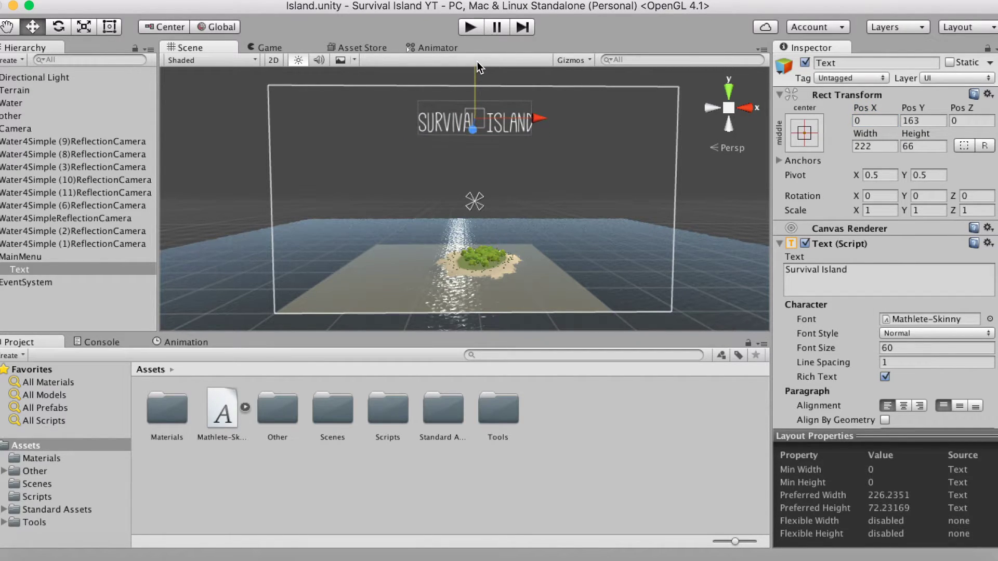
click(270, 46)
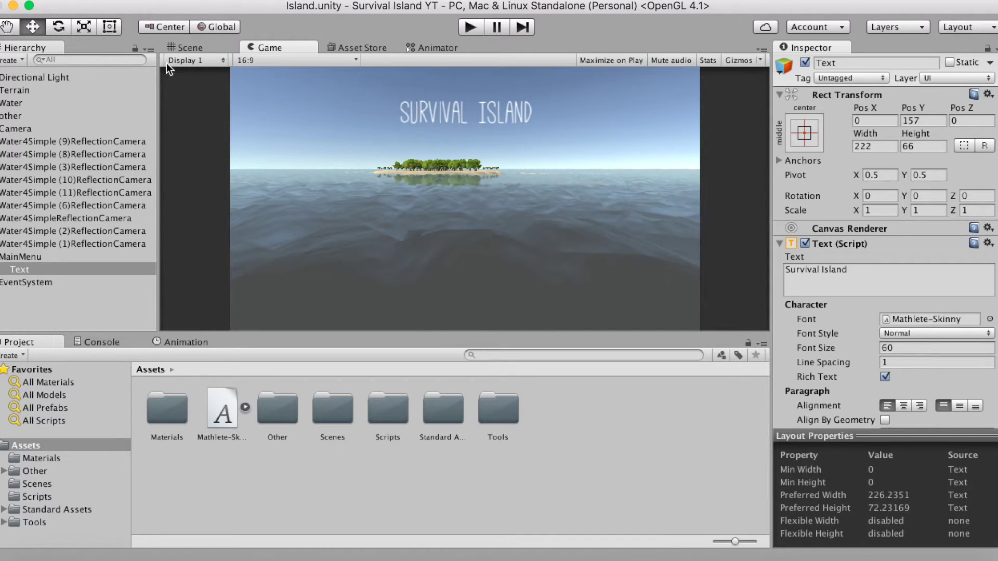
click(187, 50)
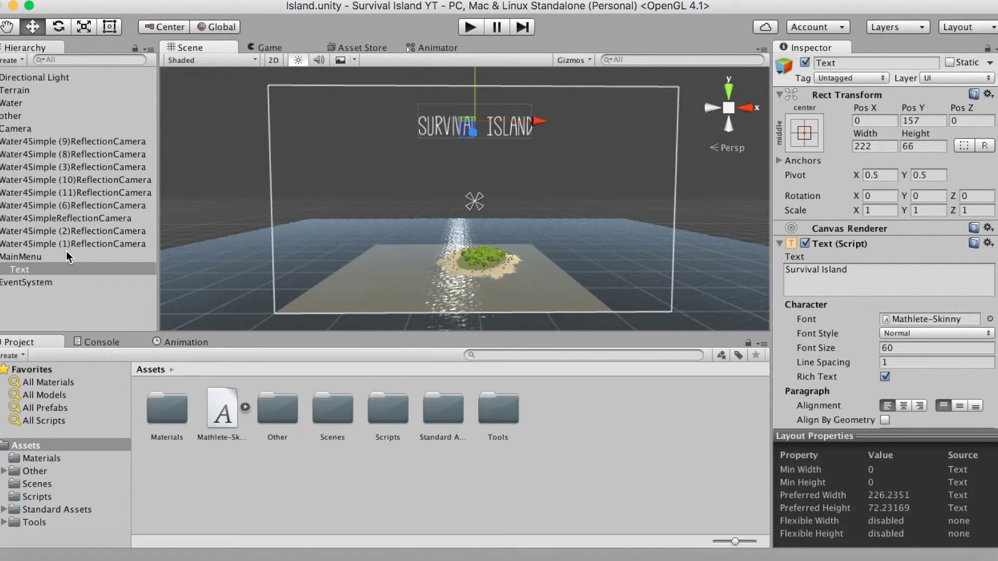
Rename the Text object in the Hierarchy to 'Title'.
click(26, 271)
right_click(26, 270)
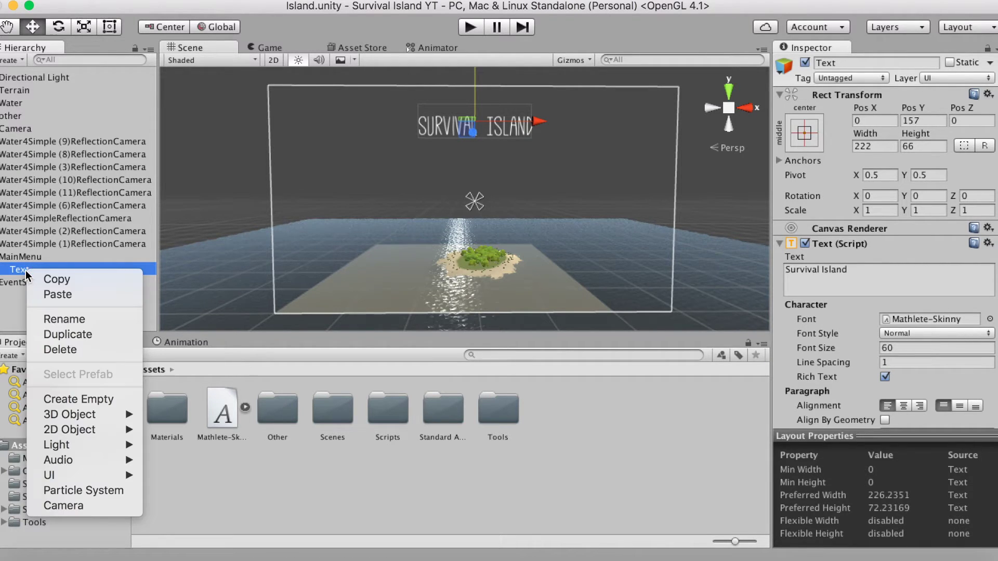
click(65, 318)
text(Tt)
key(BackSpace)
text(itle)
key(Return)
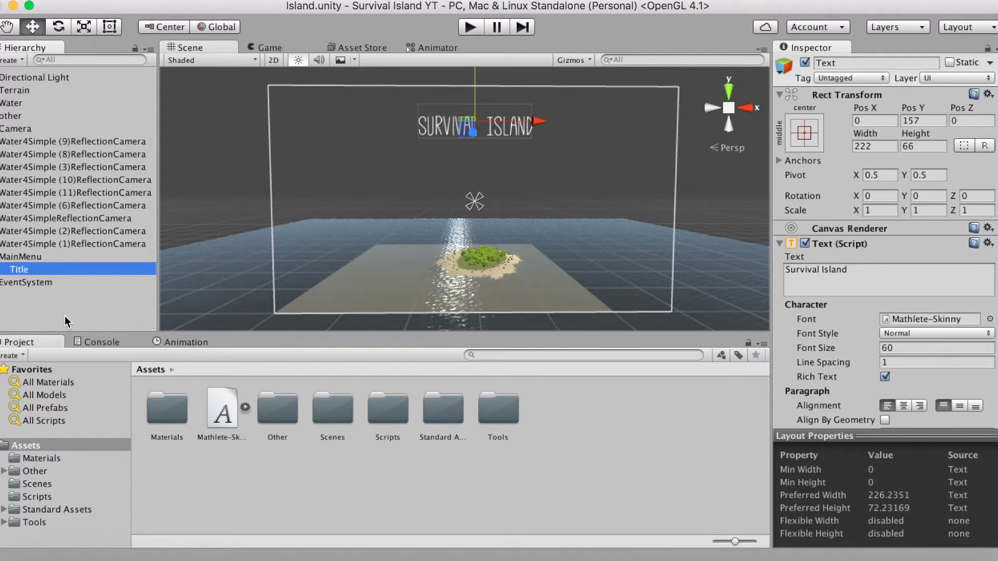
click(24, 257)
right_click(26, 258)
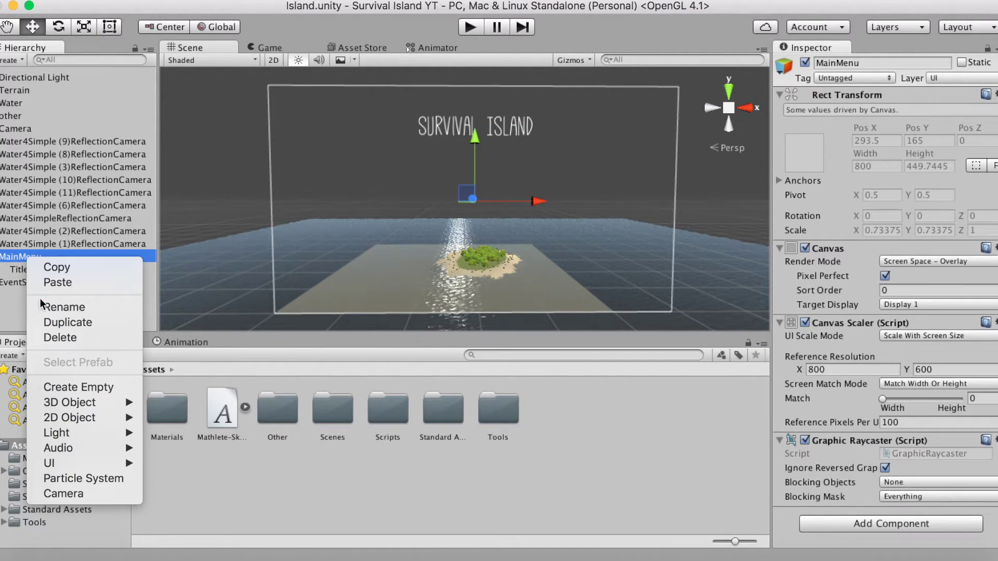
Add a UI Button under MainMenu, rename it 'Play', and preview it in the Game view.
mouse_move(62, 462)
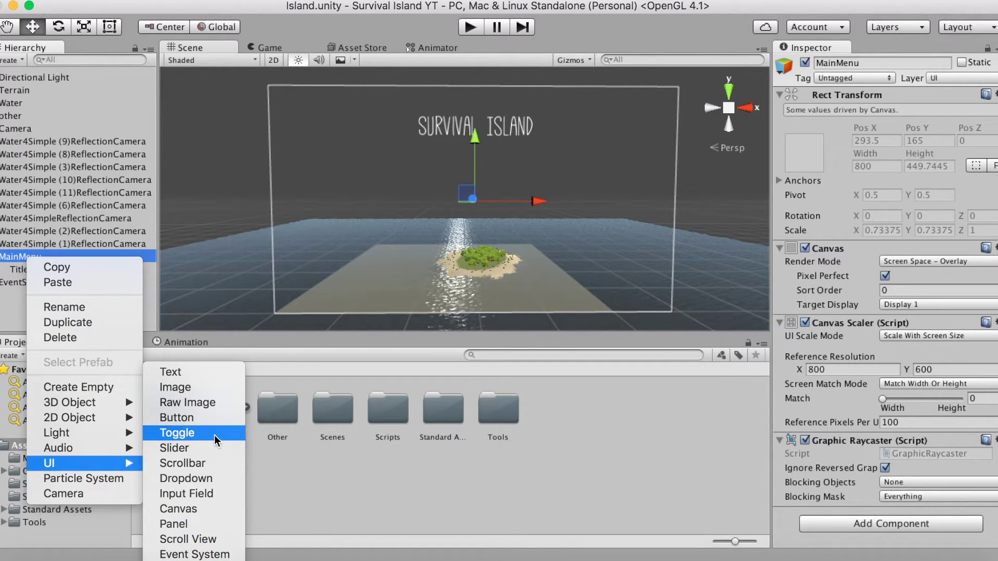
click(195, 419)
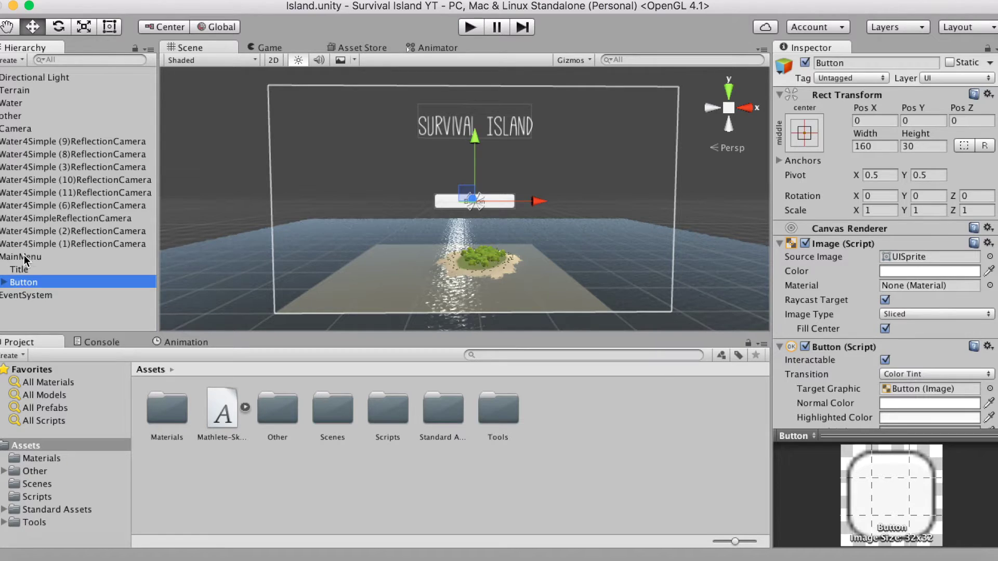
right_click(26, 286)
click(86, 335)
text(Play)
key(Return)
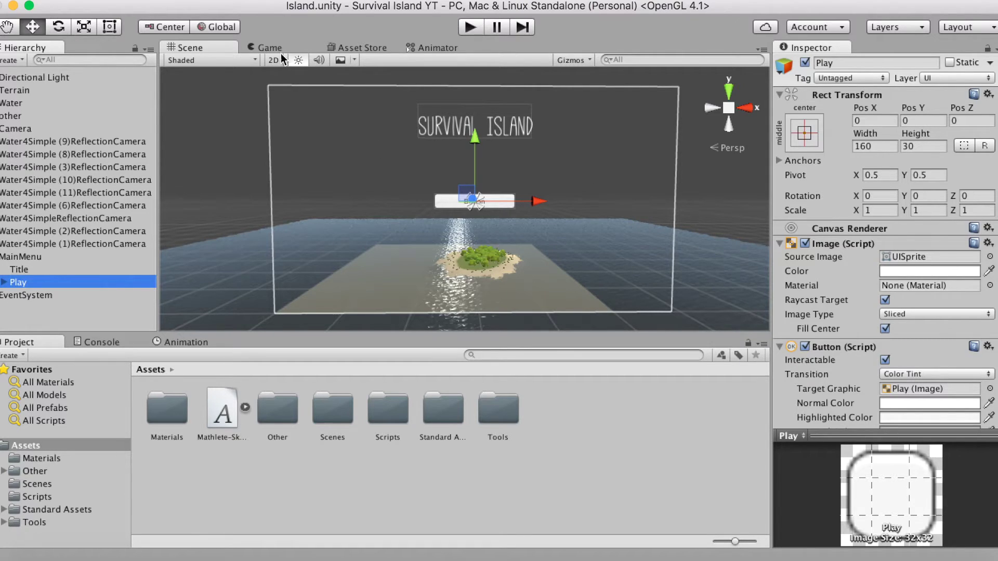
click(264, 46)
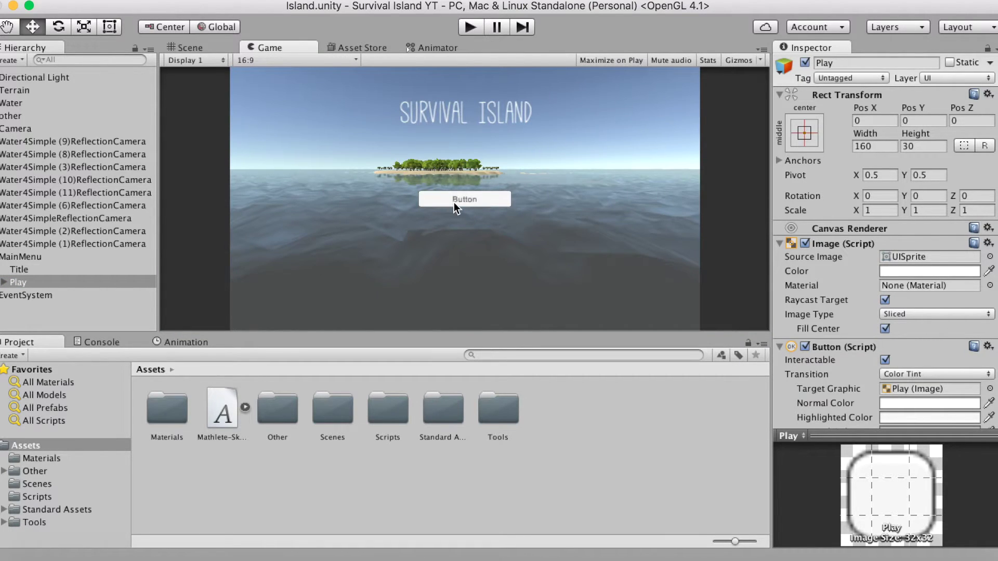
click(197, 51)
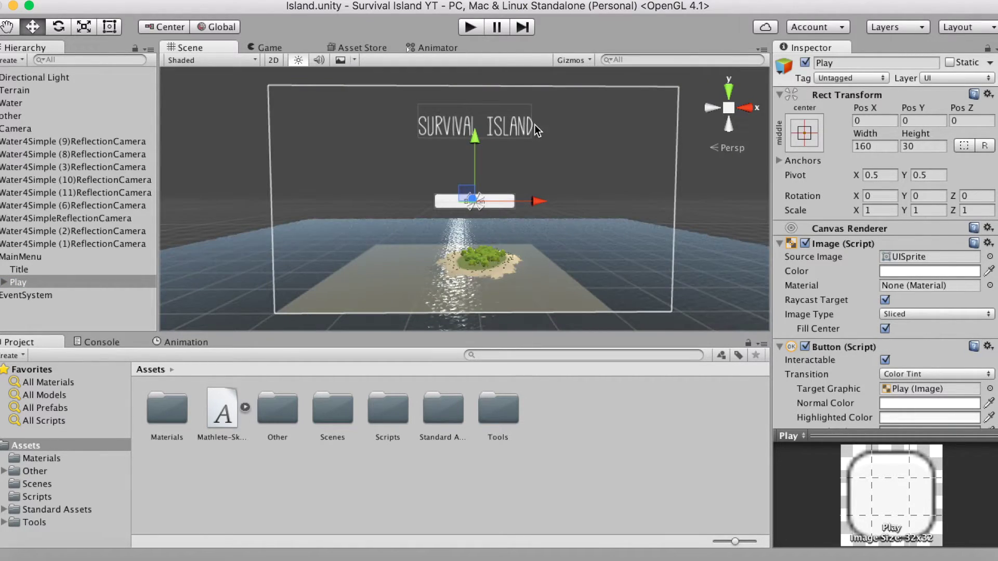
Drag the Play button left and down, then anchor it to the bottom-left preset.
drag(540, 202, 418, 202)
drag(357, 141, 339, 220)
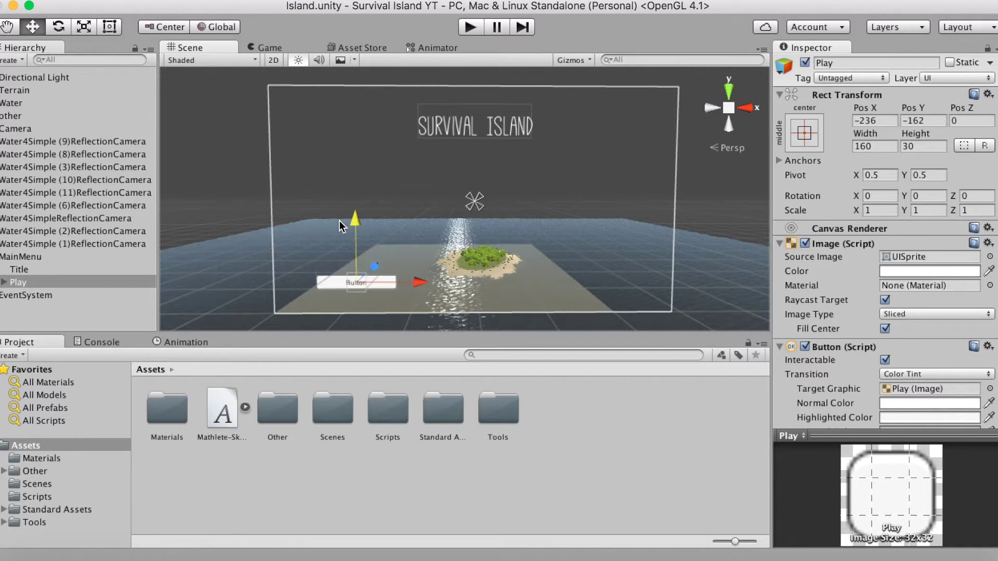
click(804, 134)
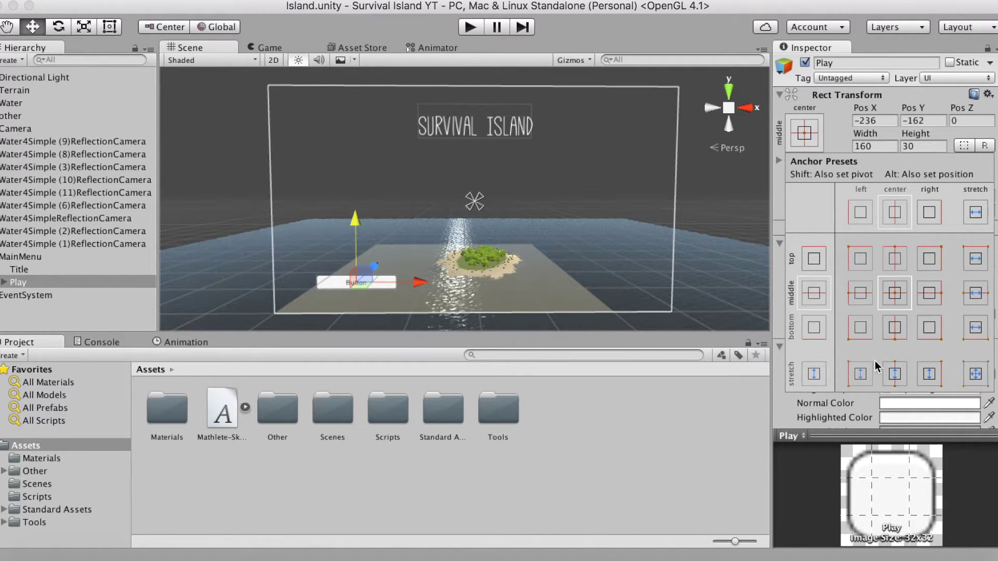
click(859, 331)
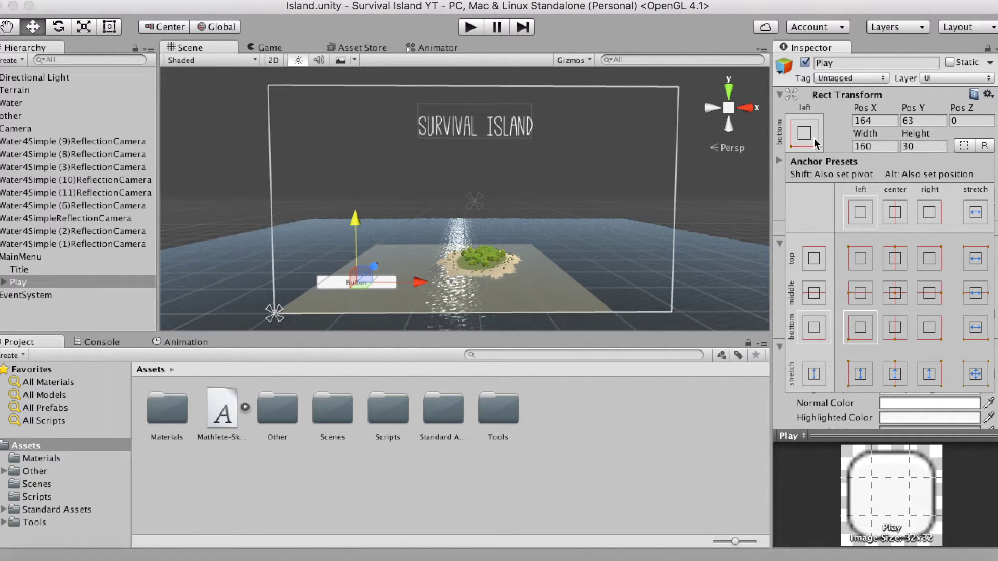